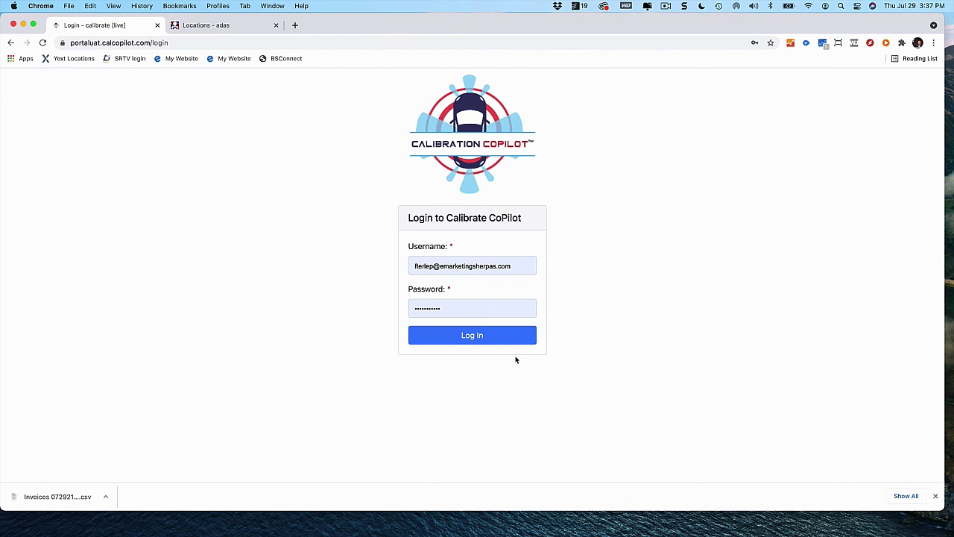
Sign in, open the Locations list, and select row 20's parent firm name
{"action": "left_click", "coordinate": [488, 336]}
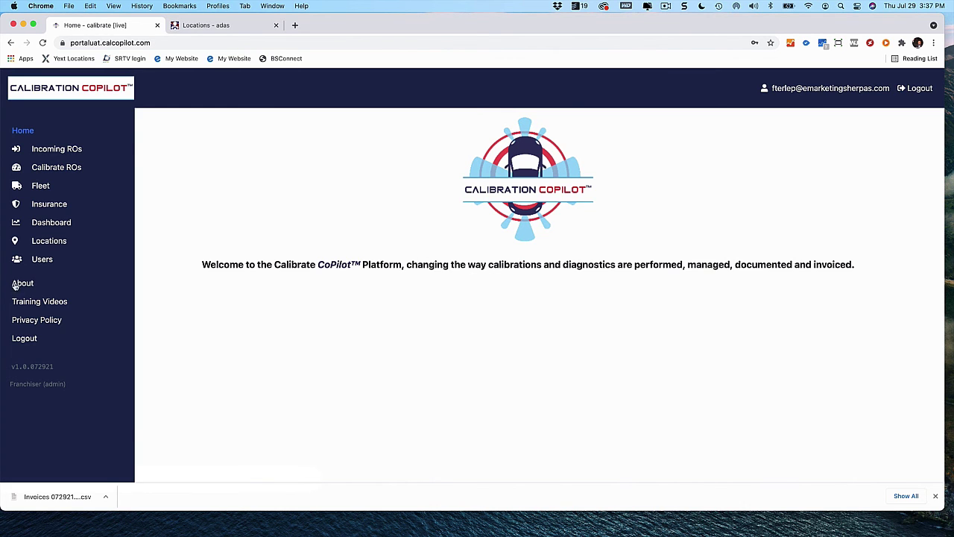
{"action": "left_click", "coordinate": [50, 241]}
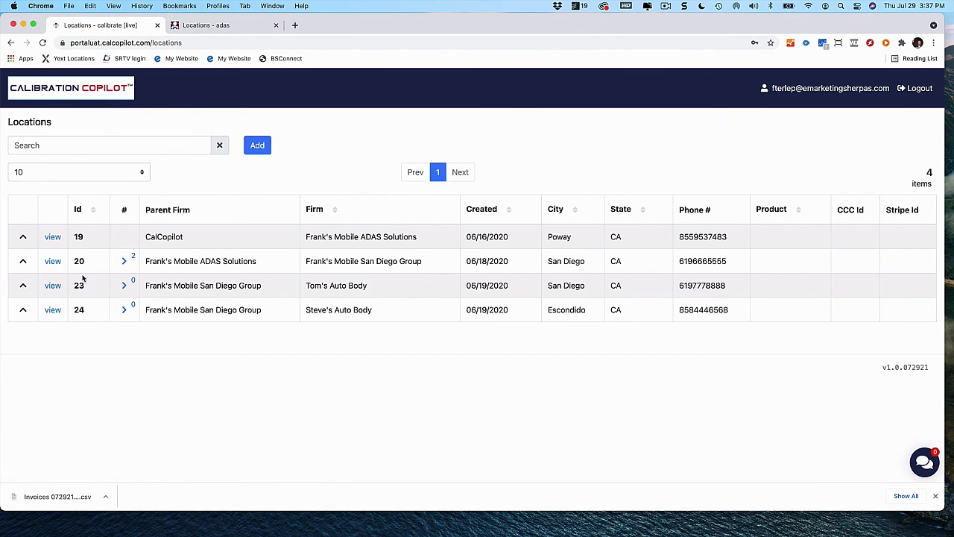
{"action": "left_click_drag", "start_coordinate": [145, 261], "coordinate": [432, 264]}
{"action": "left_click", "coordinate": [306, 260]}
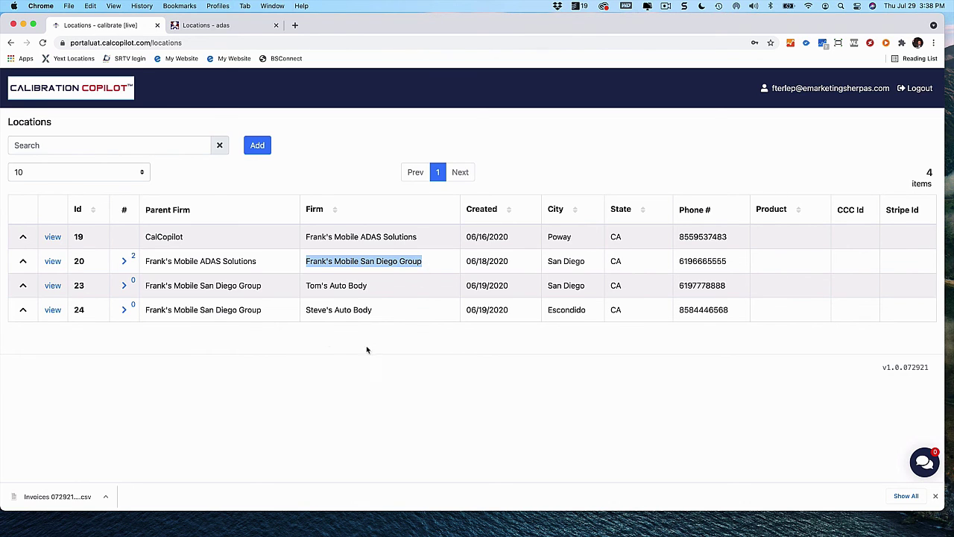
Highlight Frank's Mobile ADAS Solutions in row 20 and open location #20, Frank's Mobile San Diego Group
{"action": "left_click", "coordinate": [154, 260]}
{"action": "left_click_drag", "start_coordinate": [145, 261], "coordinate": [424, 263]}
{"action": "left_click", "coordinate": [362, 411]}
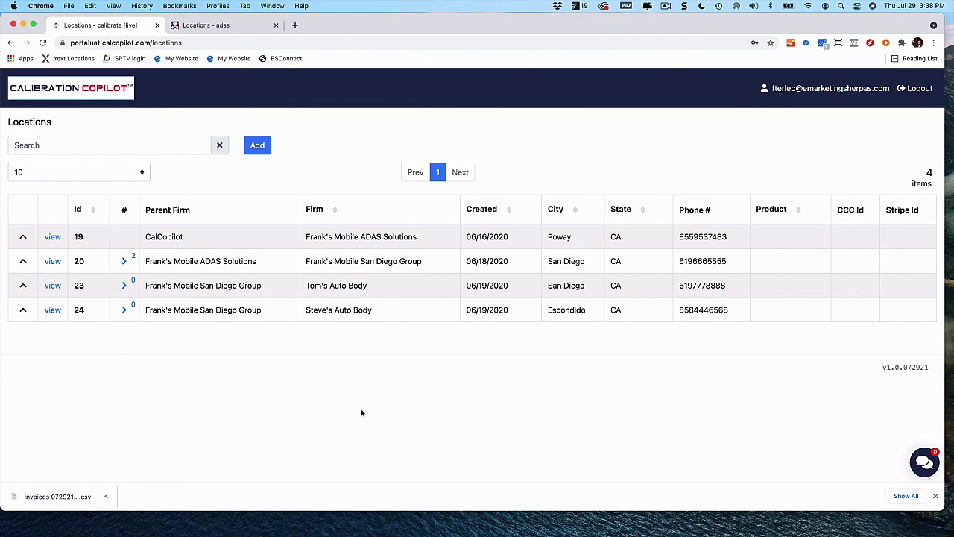
{"action": "left_click", "coordinate": [53, 263]}
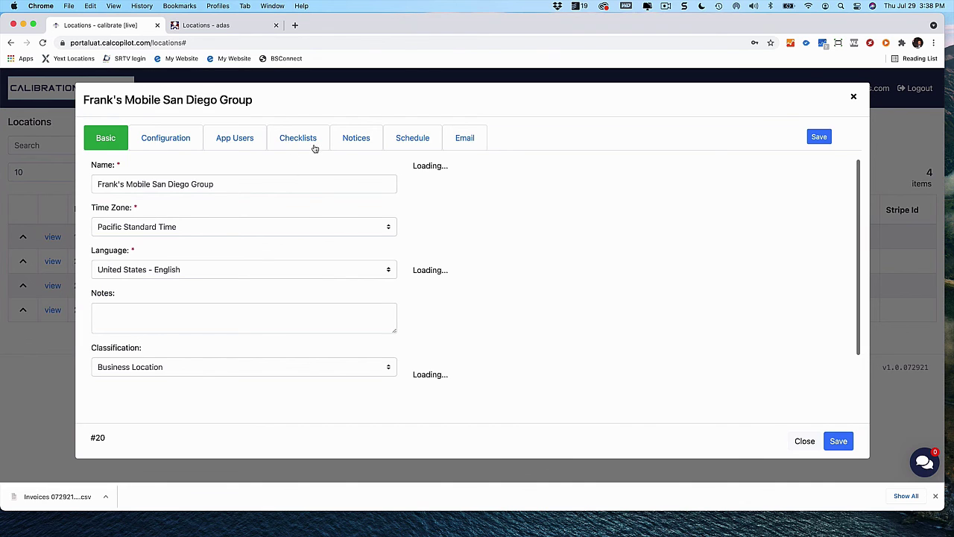
Browse the location's Calibration Event Type checklist and start a new entry
{"action": "left_click", "coordinate": [313, 142]}
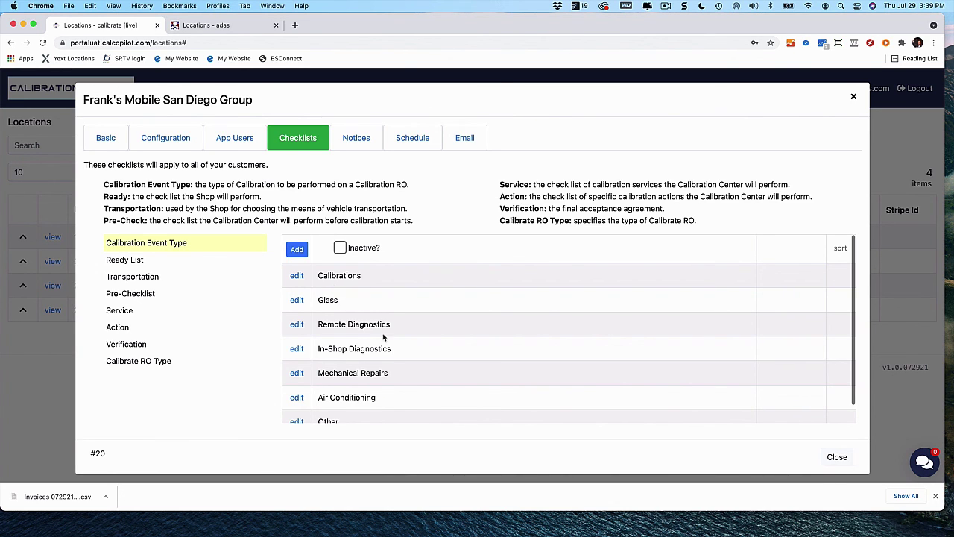
{"action": "scroll", "coordinate": [386, 375], "scroll_direction": "down", "scroll_amount": 1}
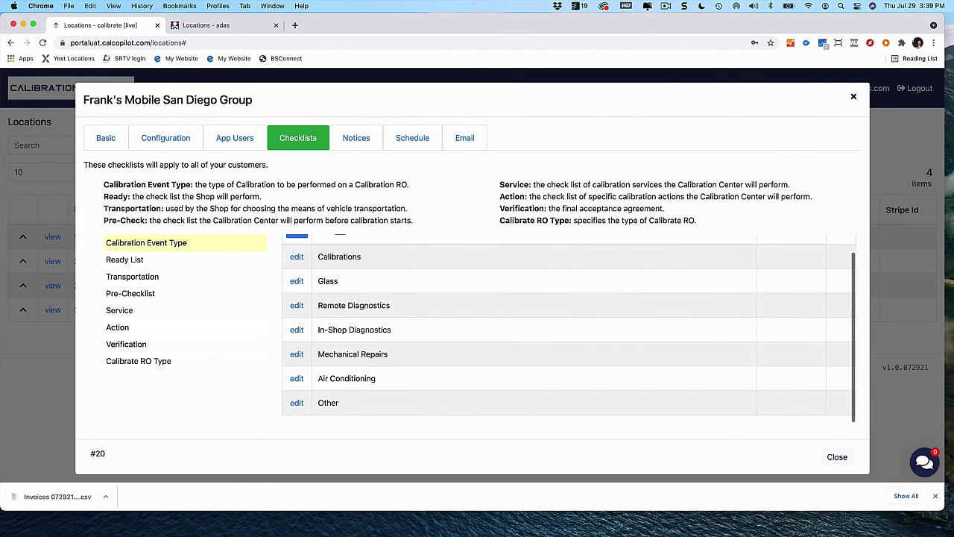
{"action": "scroll", "coordinate": [466, 315], "scroll_direction": "up", "scroll_amount": 1}
{"action": "left_click", "coordinate": [297, 249]}
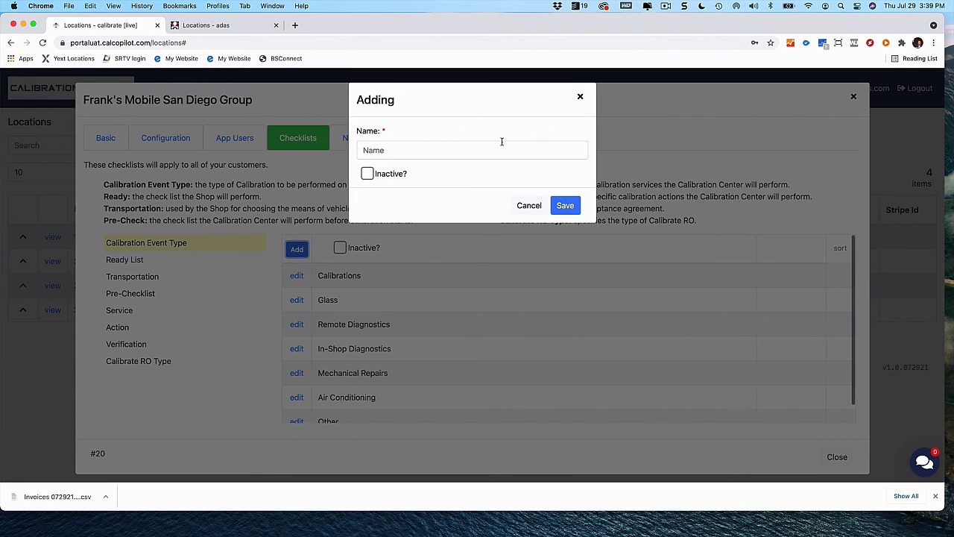
{"action": "left_click", "coordinate": [530, 205]}
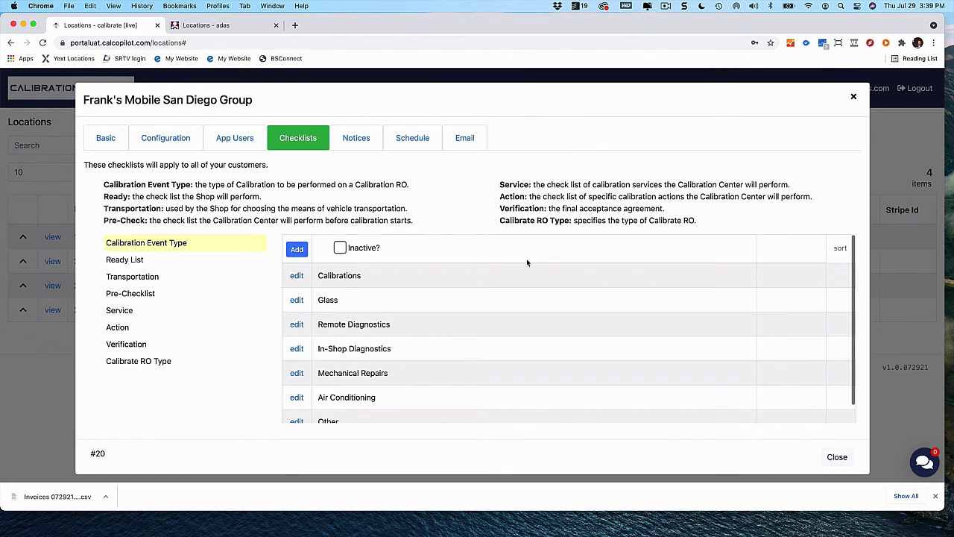
{"action": "left_click", "coordinate": [297, 276]}
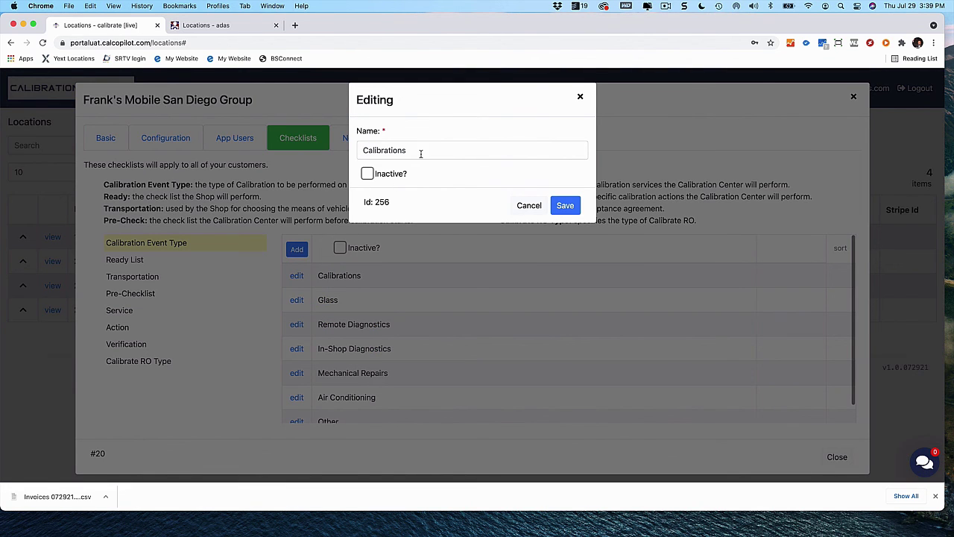
{"action": "left_click", "coordinate": [529, 206]}
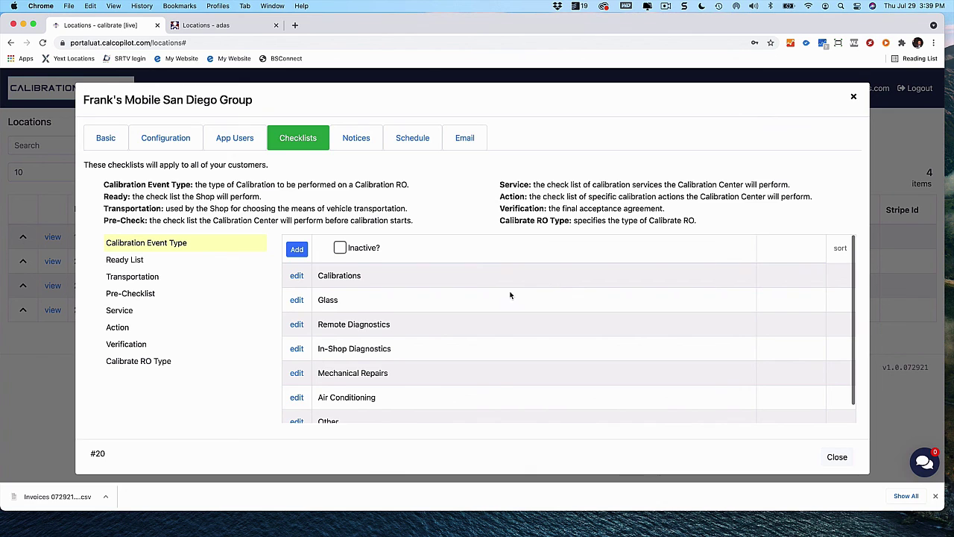
{"action": "left_click", "coordinate": [297, 277]}
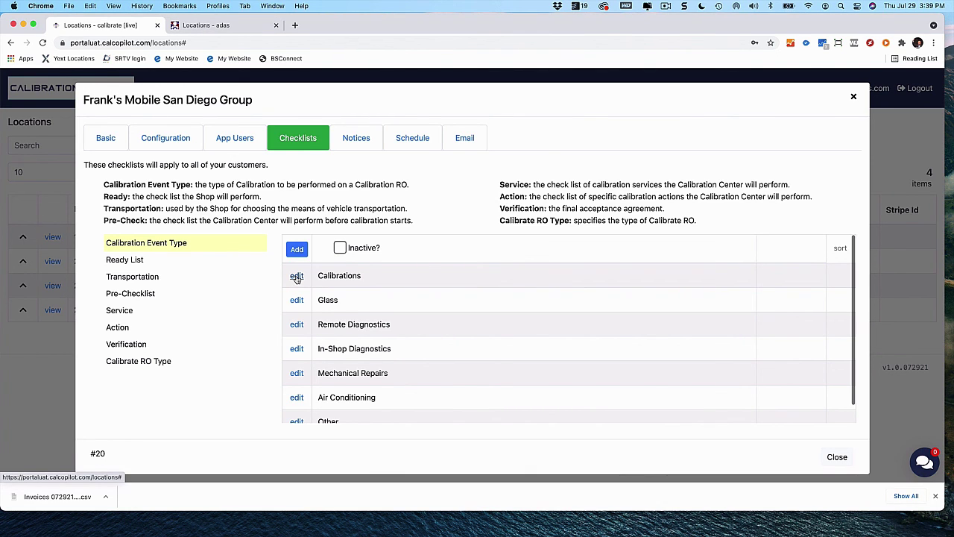
{"action": "left_click", "coordinate": [297, 277]}
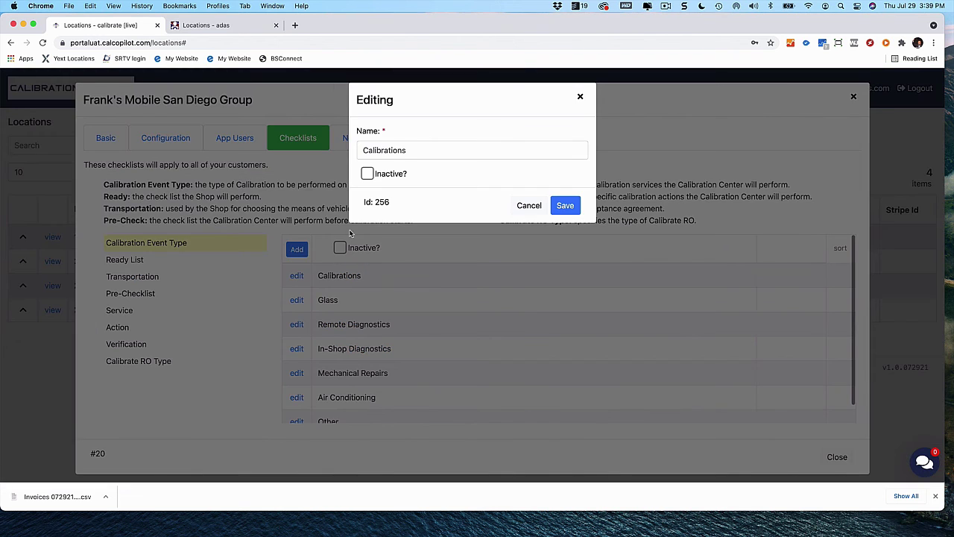
{"action": "scroll", "coordinate": [371, 171], "scroll_direction": "up", "scroll_amount": 5}
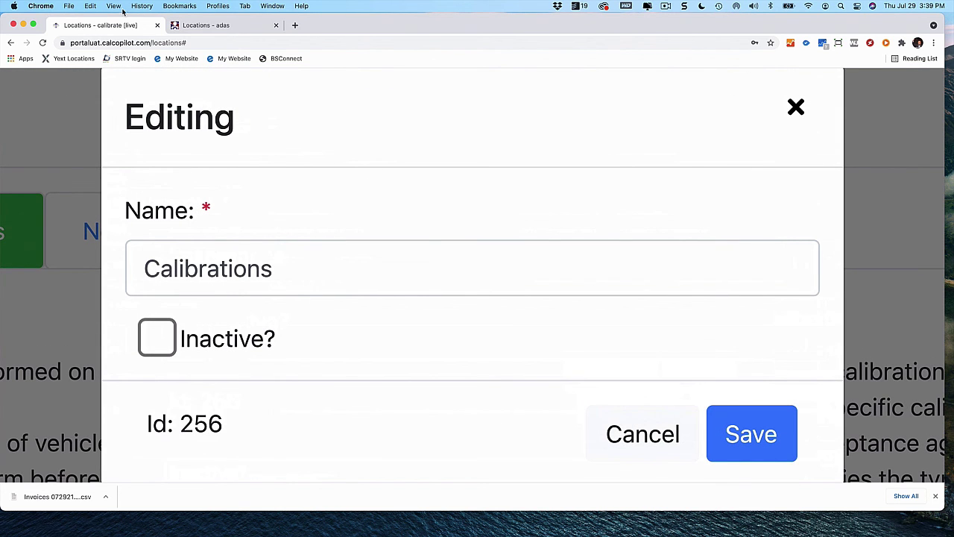
{"action": "left_click", "coordinate": [114, 6]}
{"action": "left_click", "coordinate": [149, 98]}
{"action": "left_click", "coordinate": [529, 206]}
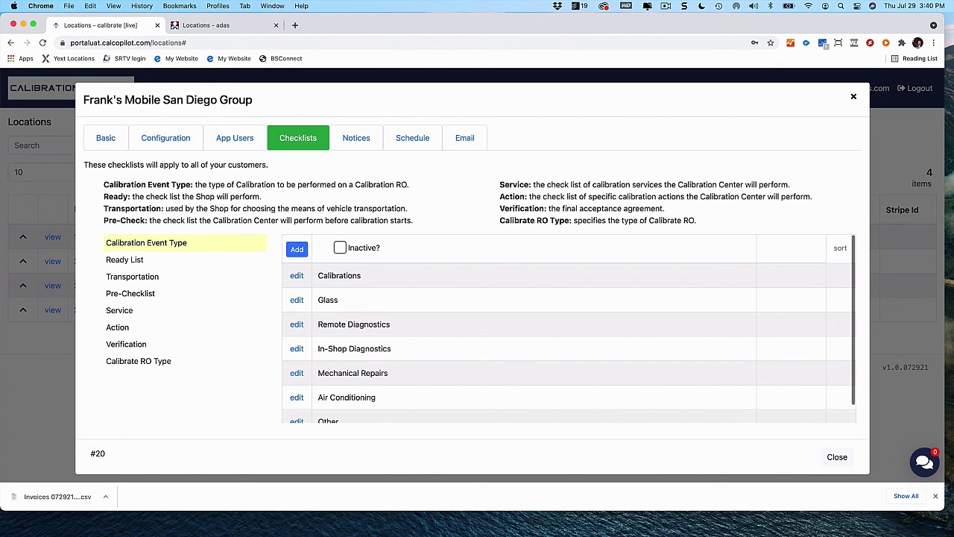
Switch to the Ready List checklist and filter it to Calibrations items
{"action": "left_click", "coordinate": [137, 261]}
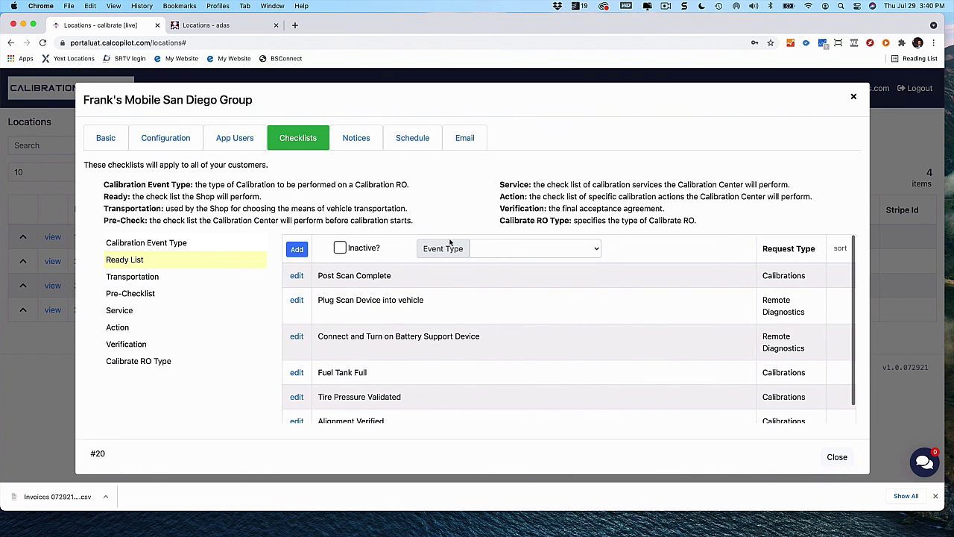
{"action": "left_click", "coordinate": [598, 250]}
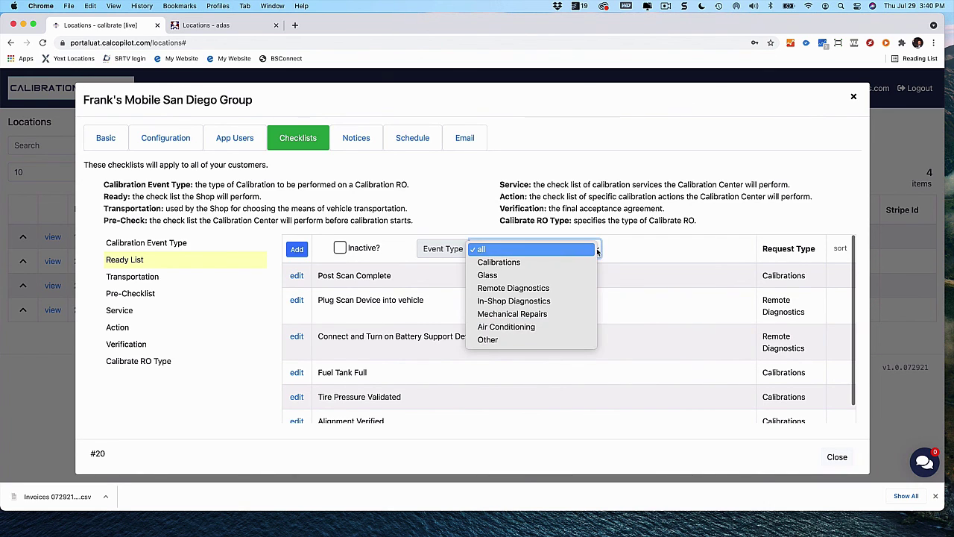
{"action": "left_click", "coordinate": [559, 261]}
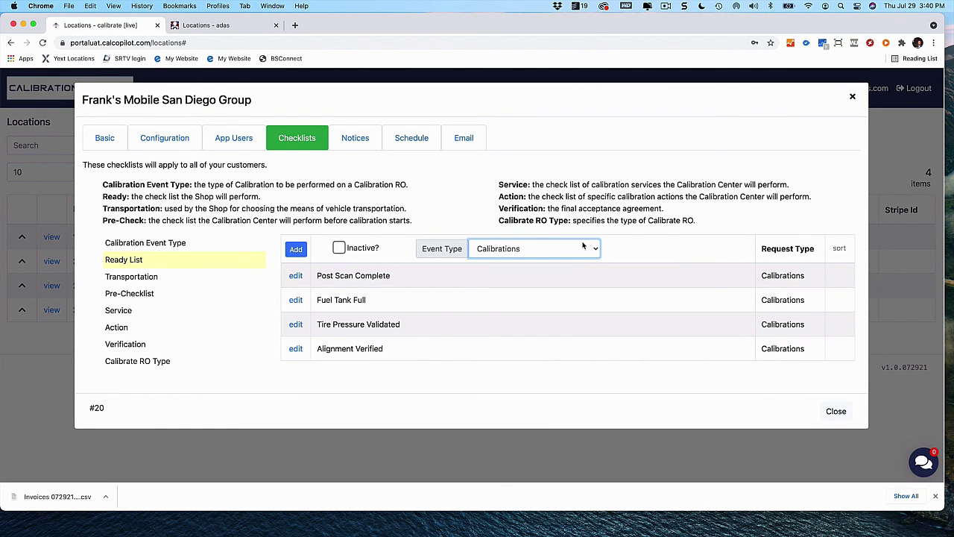
Draft a Ready List item, try Calibrations and Glass request types, then discard it
{"action": "left_click", "coordinate": [298, 253]}
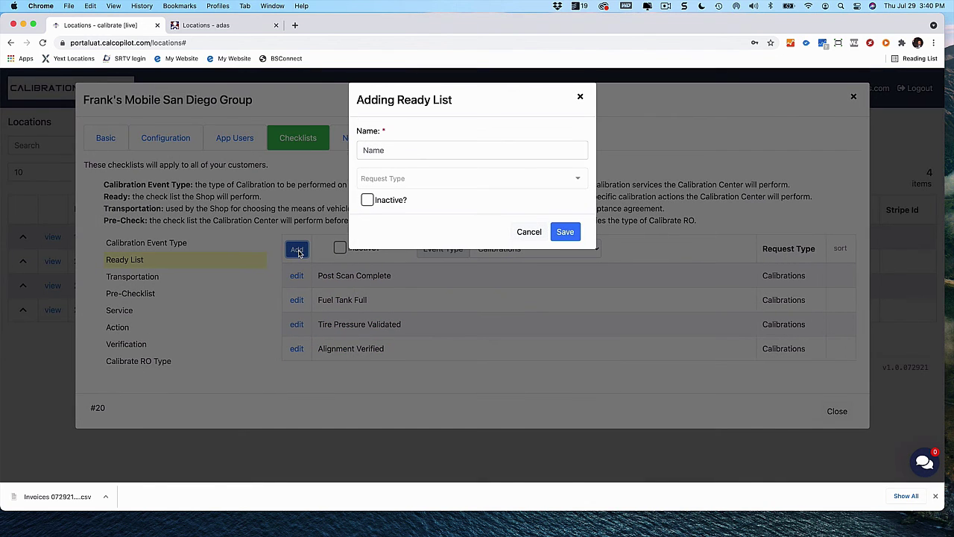
{"action": "left_click", "coordinate": [567, 181]}
{"action": "left_click", "coordinate": [403, 205]}
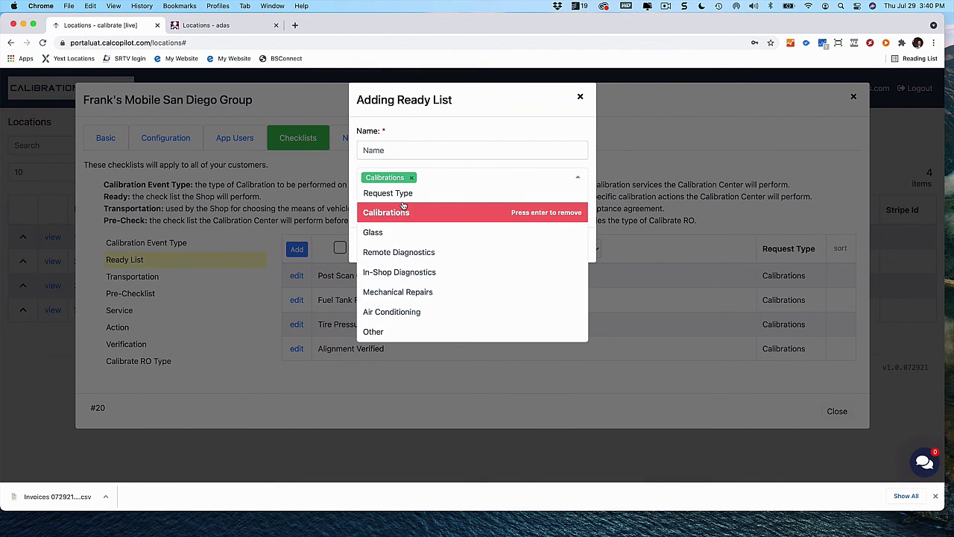
{"action": "left_click", "coordinate": [409, 234]}
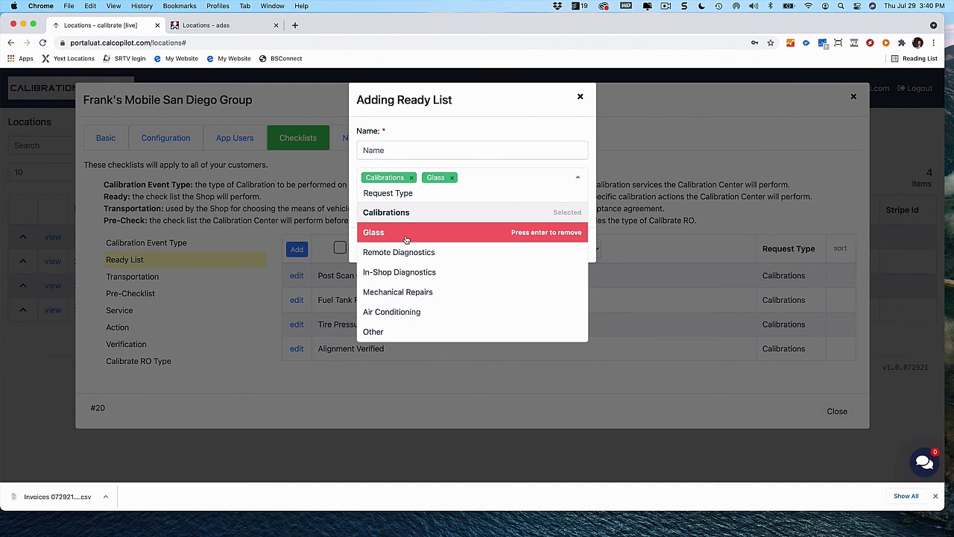
{"action": "left_click", "coordinate": [452, 177]}
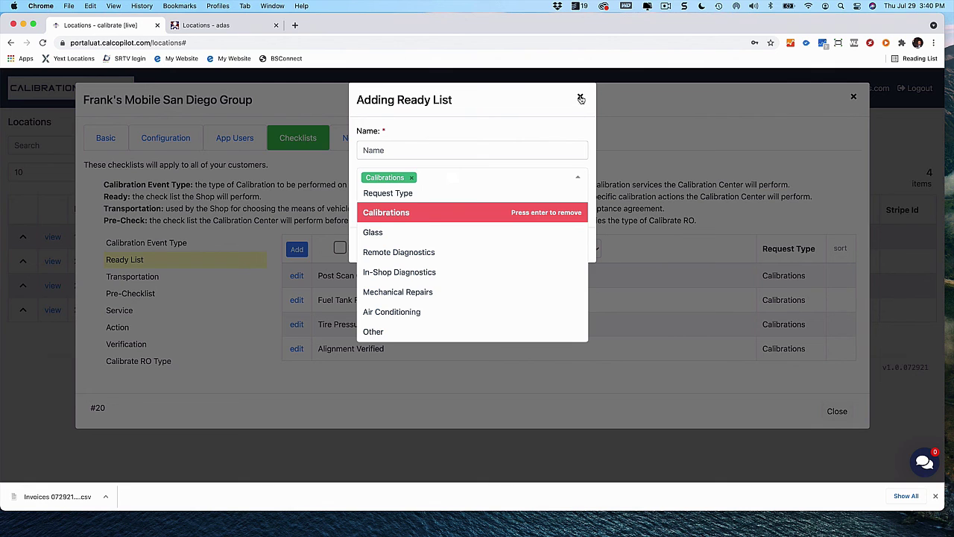
{"action": "left_click", "coordinate": [408, 180]}
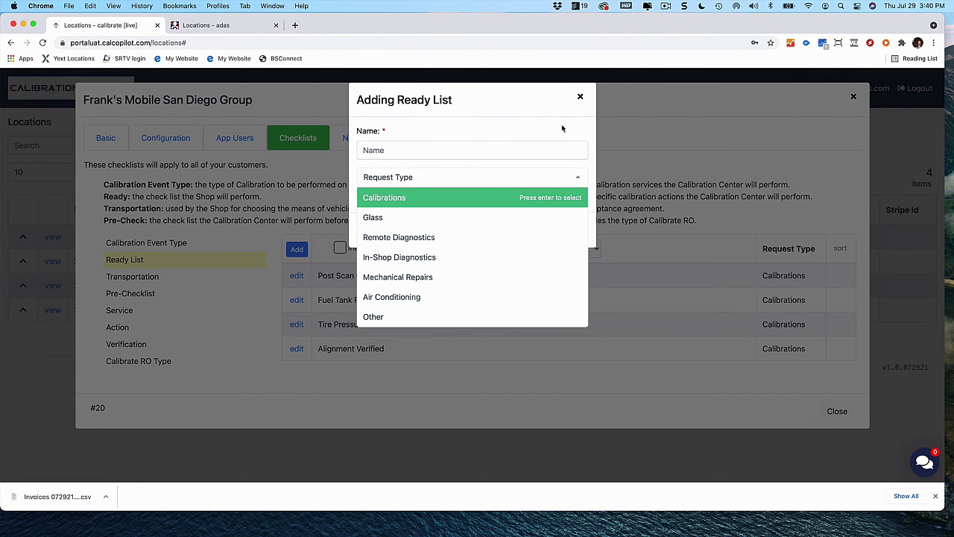
{"action": "left_click", "coordinate": [582, 99]}
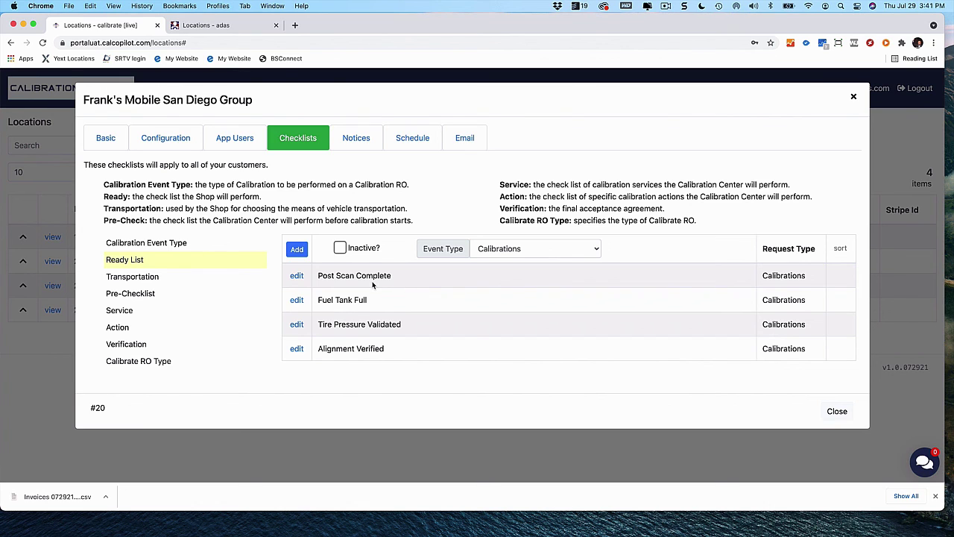
Keep the Event Type on Calibrations and show the Transportation checklist's six options
{"action": "left_click", "coordinate": [580, 252]}
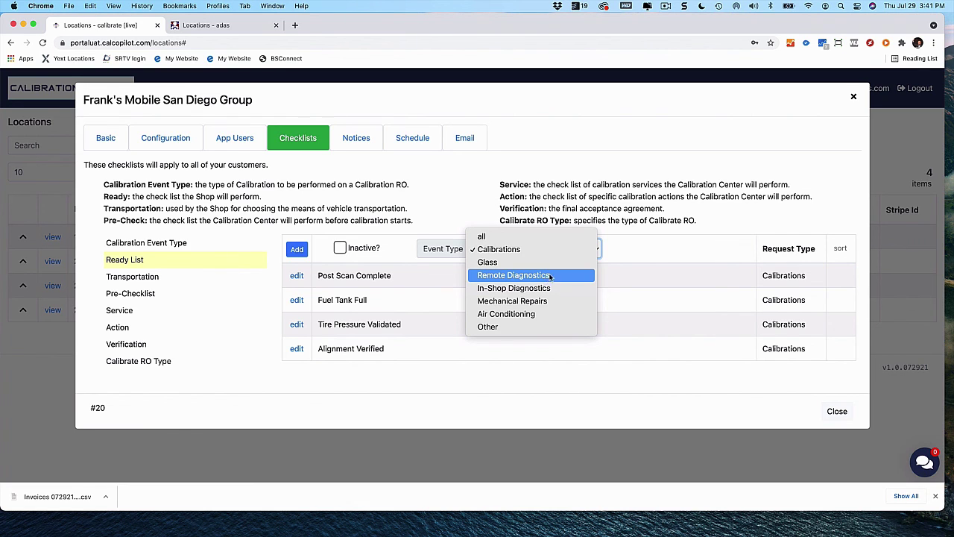
{"action": "left_click", "coordinate": [472, 197]}
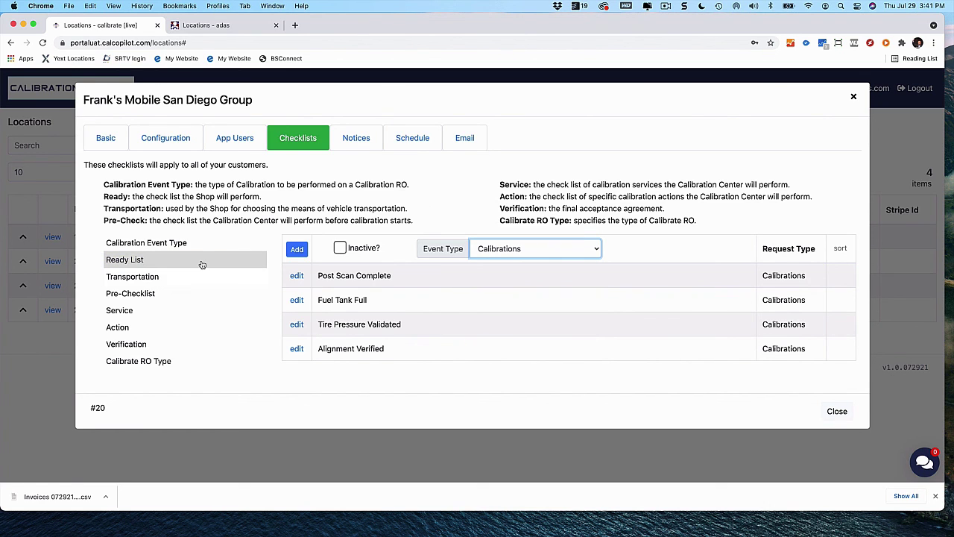
{"action": "left_click", "coordinate": [187, 276]}
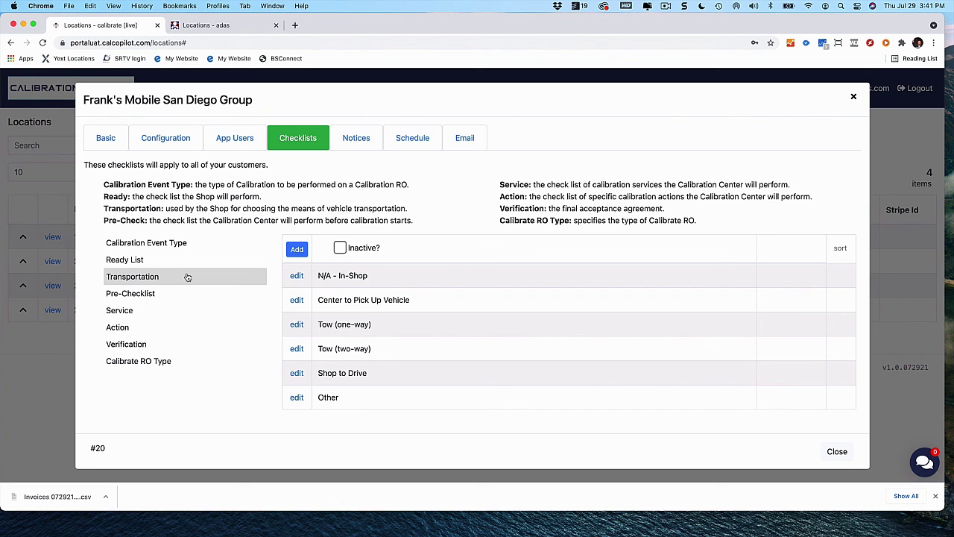
Select the Transportation checklist, then show the Pre-Checklist's Calibrations items
{"action": "left_click", "coordinate": [183, 277]}
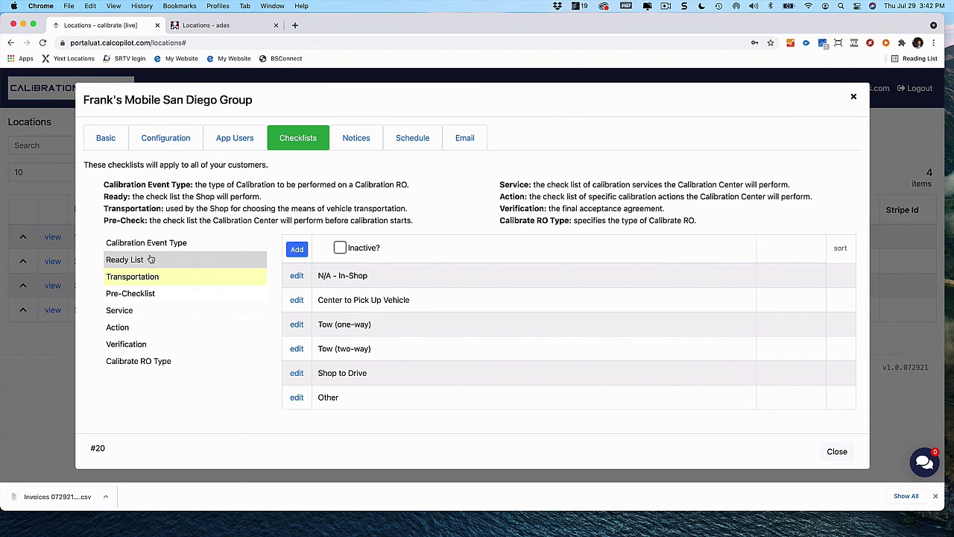
{"action": "left_click", "coordinate": [152, 295]}
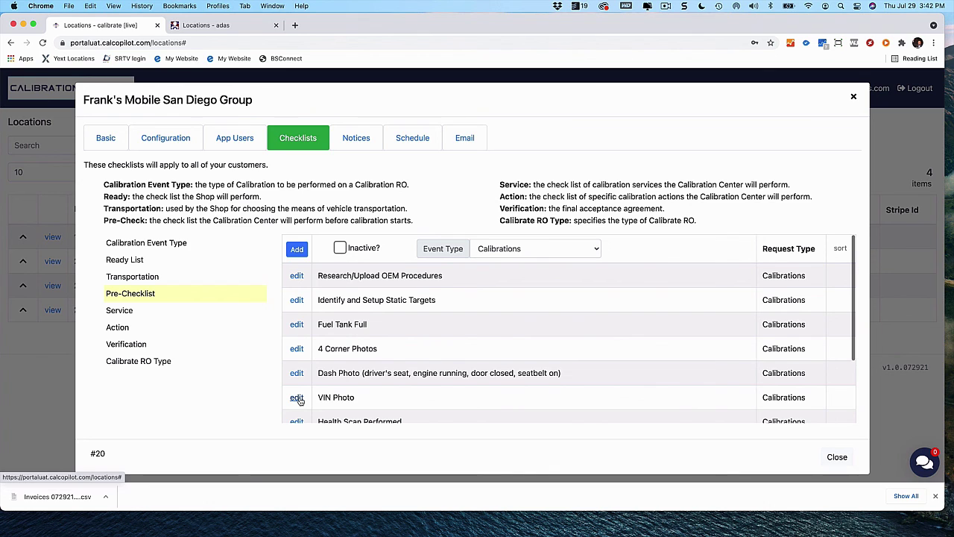
Filter the Pre-Checklist to Glass and view the first item's editor without saving
{"action": "left_click", "coordinate": [596, 251]}
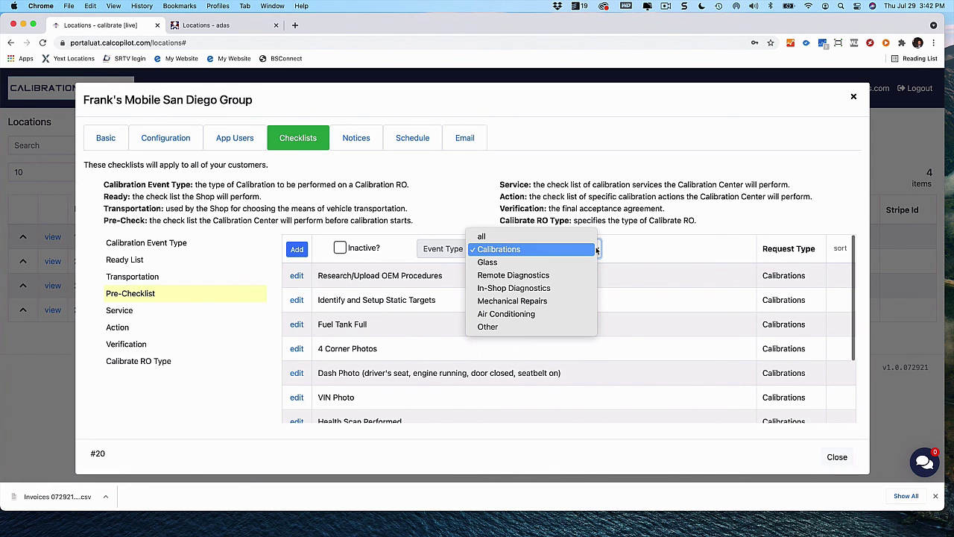
{"action": "left_click", "coordinate": [563, 263]}
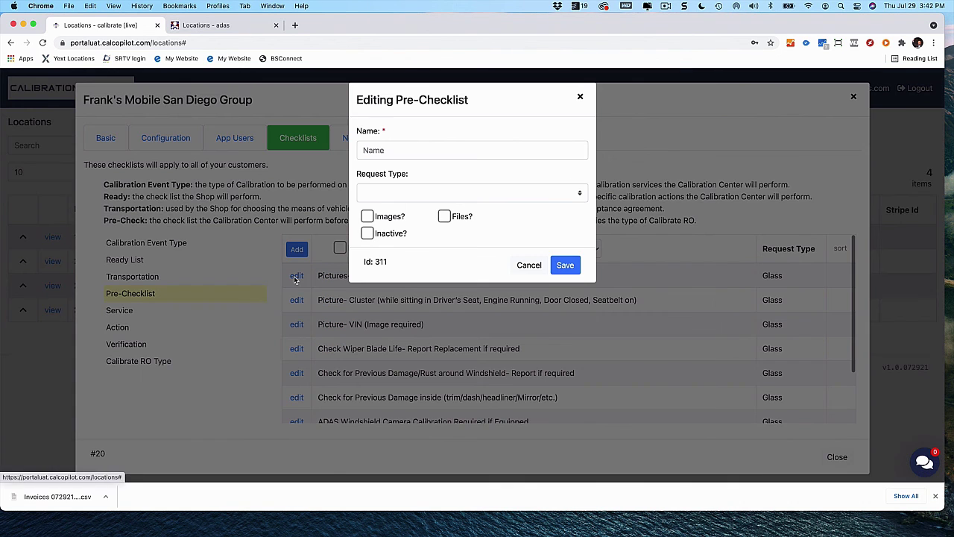
{"action": "left_click", "coordinate": [296, 276]}
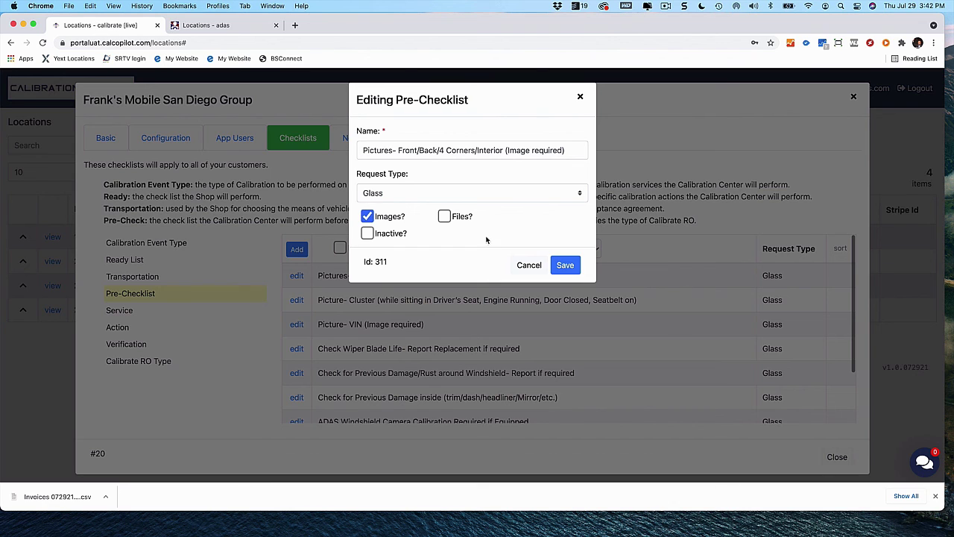
{"action": "left_click", "coordinate": [536, 265]}
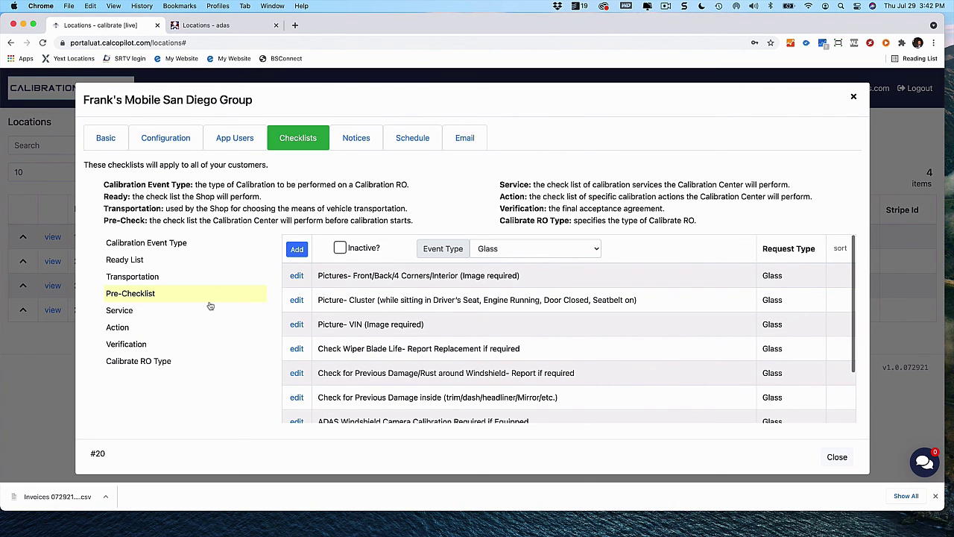
Filter the pre-checks back to Calibrations and scroll through the list
{"action": "left_click", "coordinate": [596, 251]}
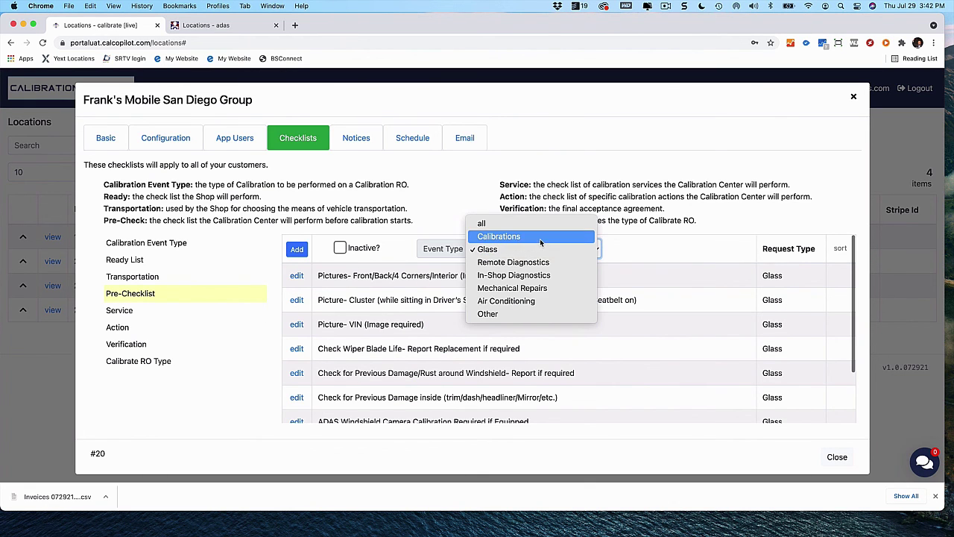
{"action": "left_click", "coordinate": [499, 237]}
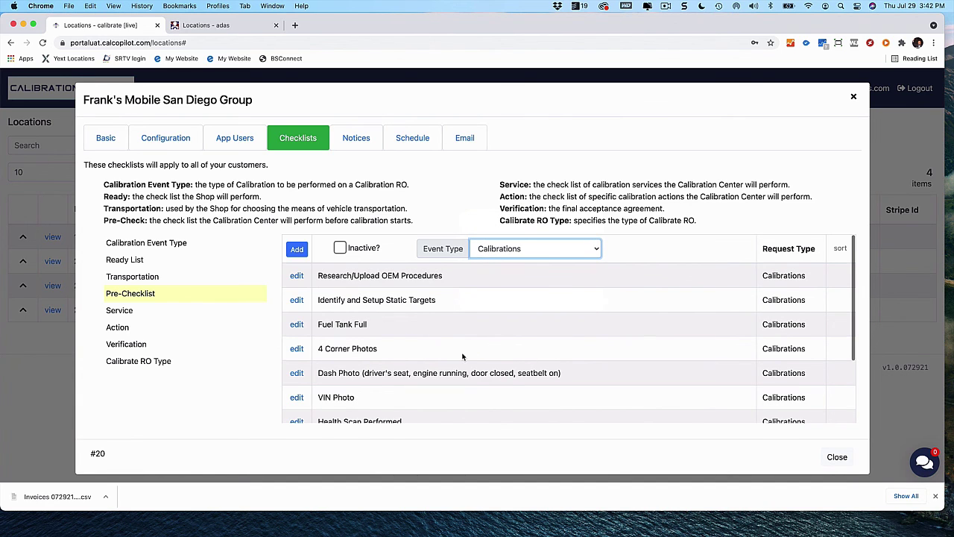
{"action": "scroll", "coordinate": [462, 357], "scroll_direction": "down", "scroll_amount": 4}
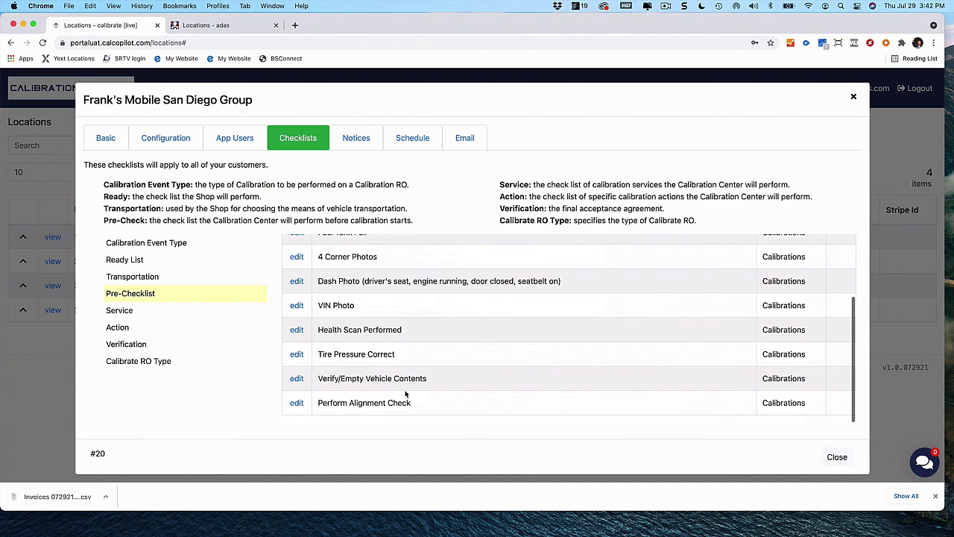
{"action": "scroll", "coordinate": [407, 394], "scroll_direction": "up", "scroll_amount": 2}
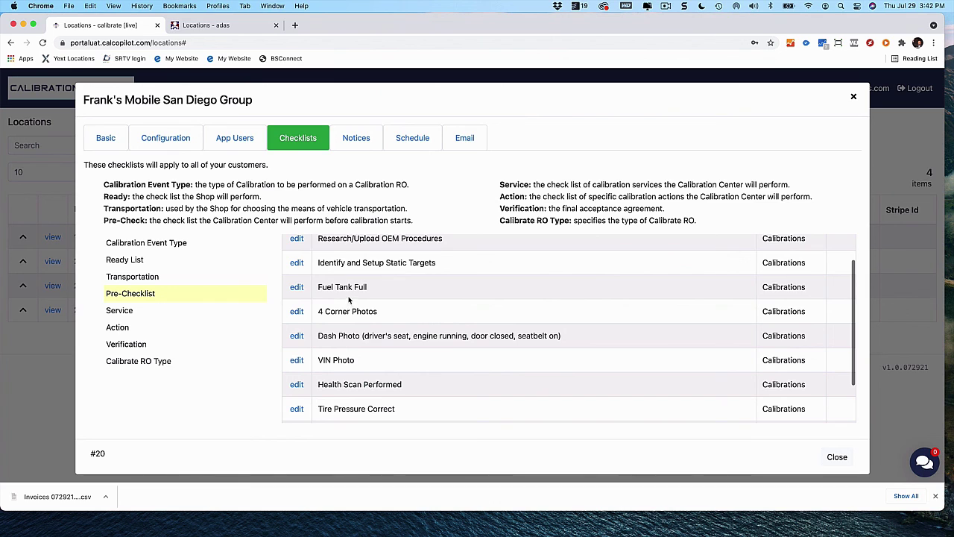
{"action": "scroll", "coordinate": [346, 334], "scroll_direction": "up", "scroll_amount": 2}
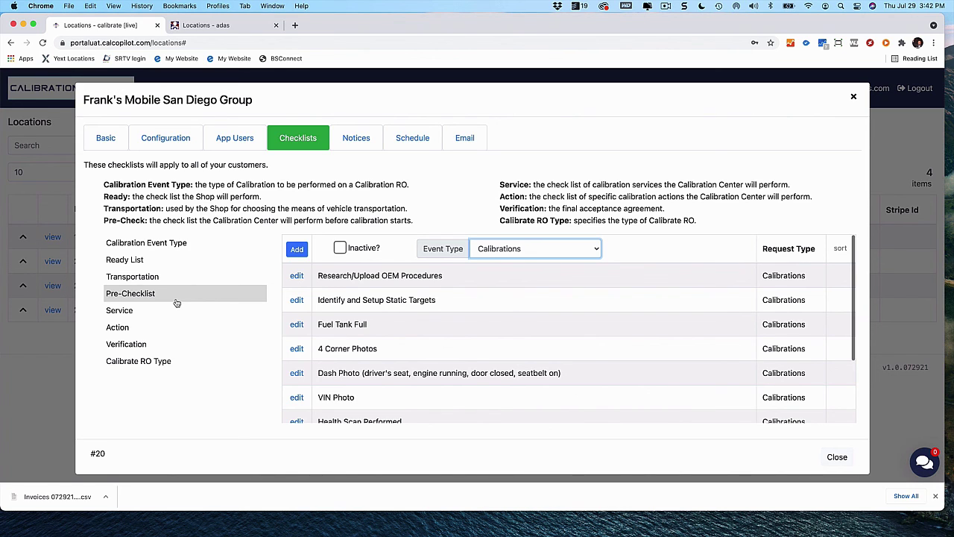
Confirm Calibrations stays selected and show the Action checklist's five items
{"action": "left_click", "coordinate": [597, 252]}
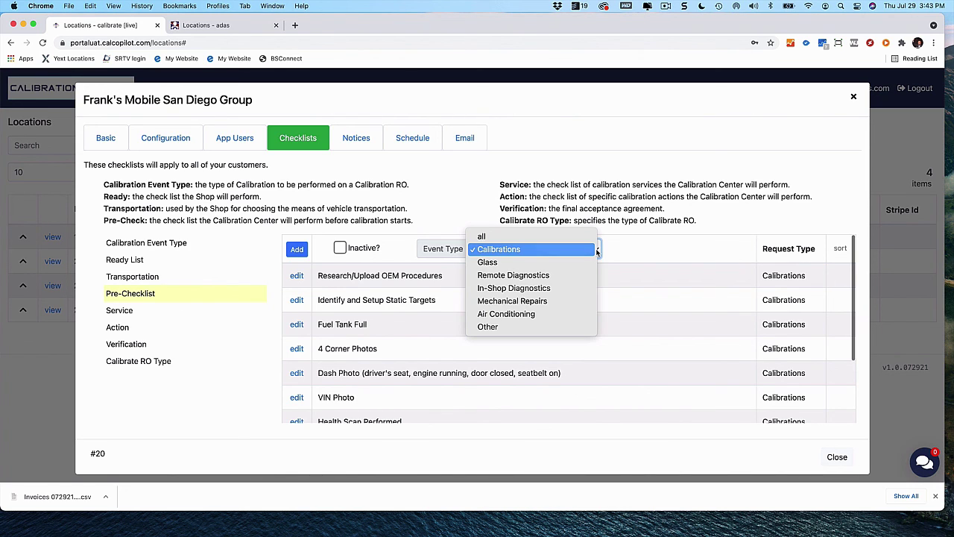
{"action": "left_click", "coordinate": [439, 227]}
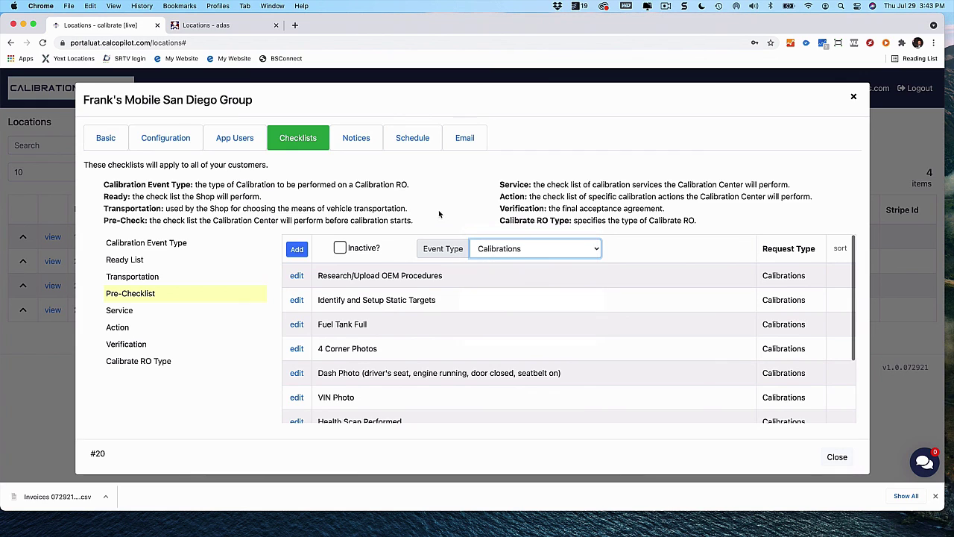
{"action": "left_click", "coordinate": [145, 329]}
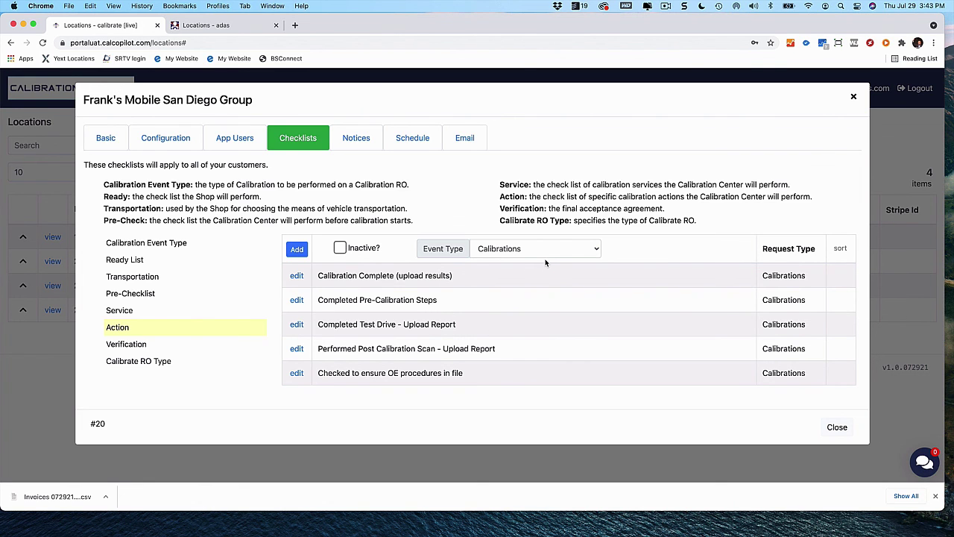
Preview the Calibration Complete action, then cycle the filter through Glass, Remote Diagnostics, back to Calibrations
{"action": "left_click", "coordinate": [297, 275]}
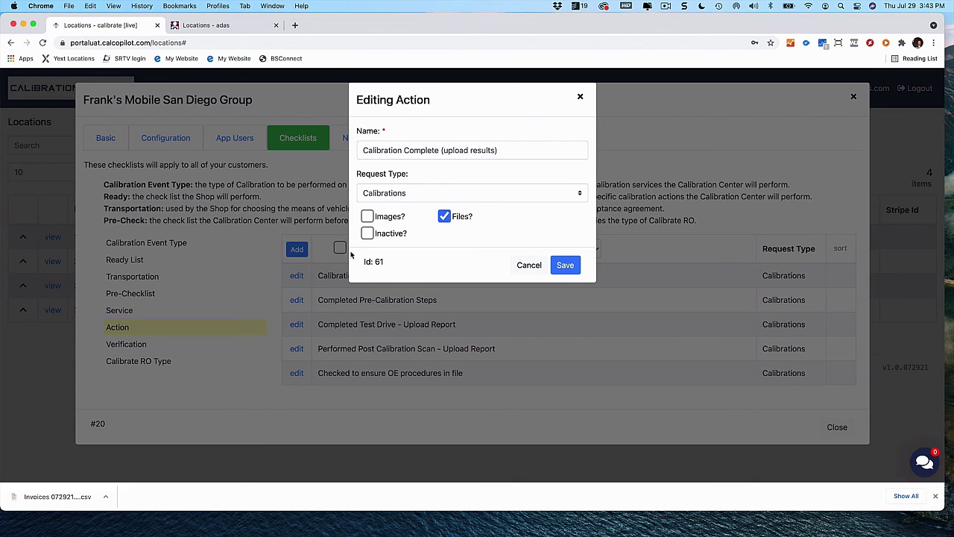
{"action": "left_click", "coordinate": [529, 267]}
{"action": "left_click", "coordinate": [589, 247]}
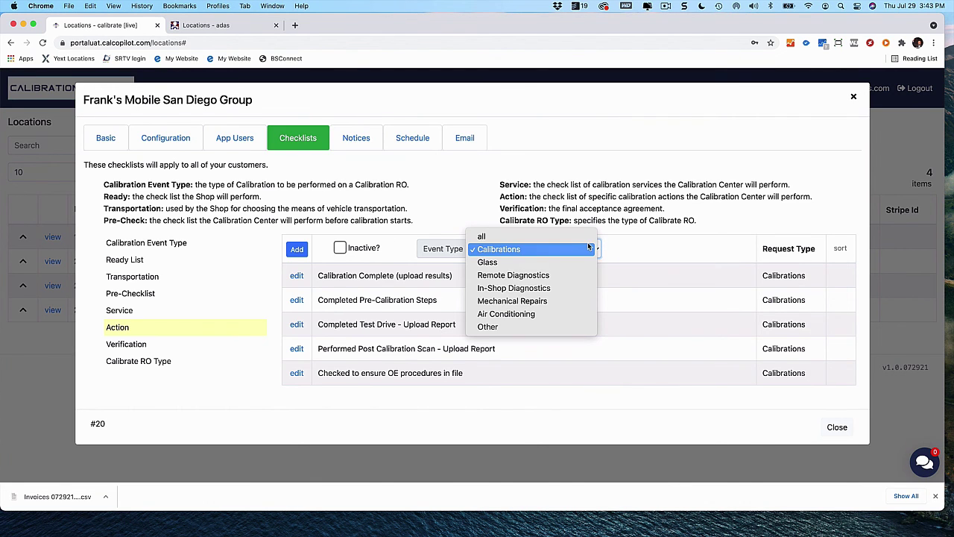
{"action": "left_click", "coordinate": [539, 262]}
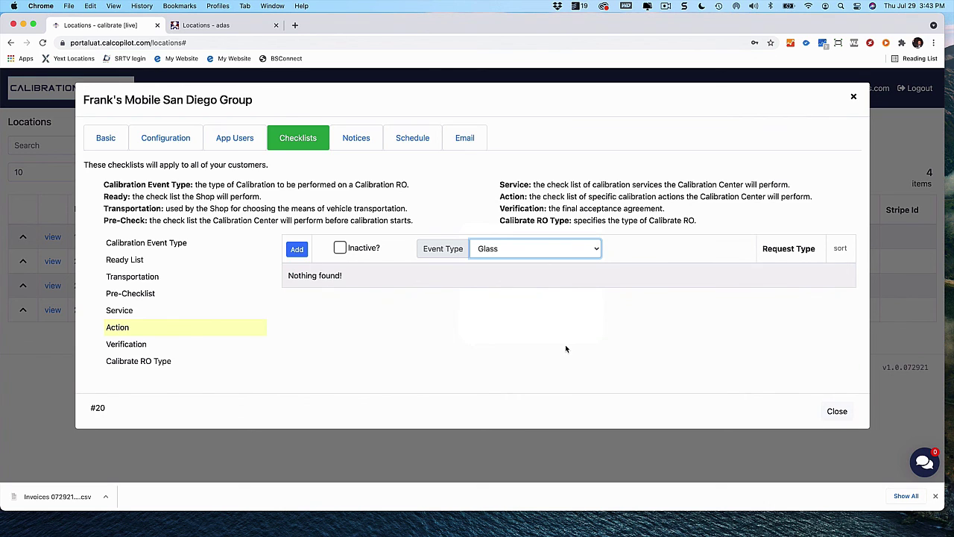
{"action": "left_click", "coordinate": [596, 254]}
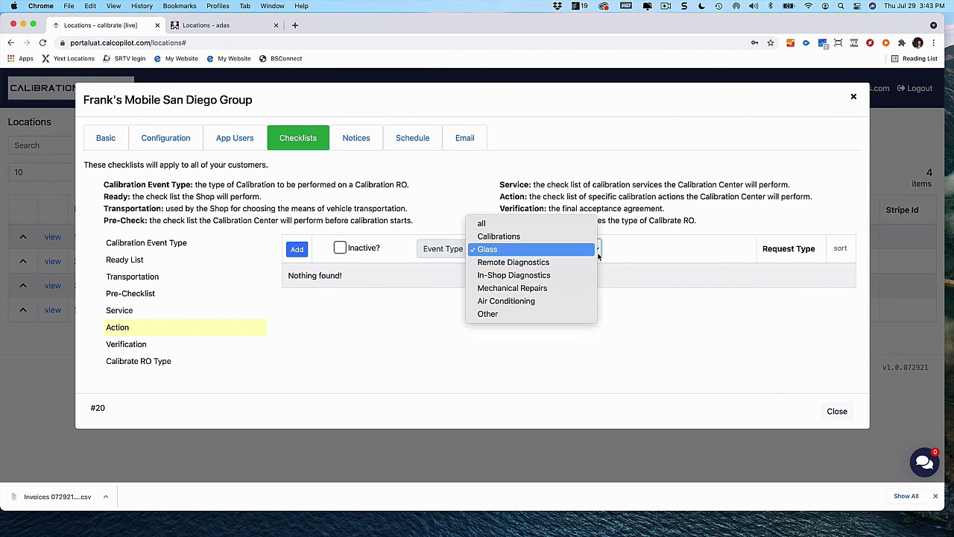
{"action": "left_click", "coordinate": [563, 262]}
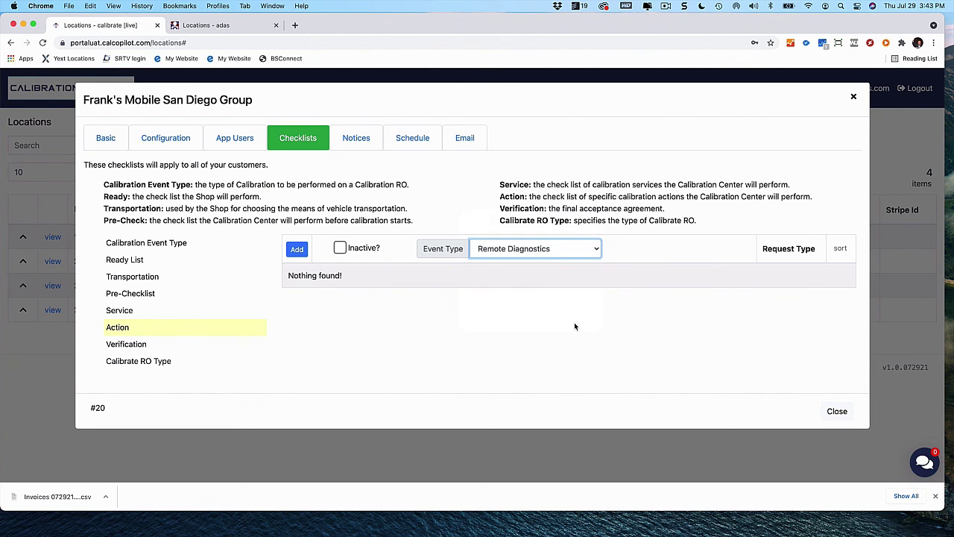
{"action": "left_click", "coordinate": [589, 252]}
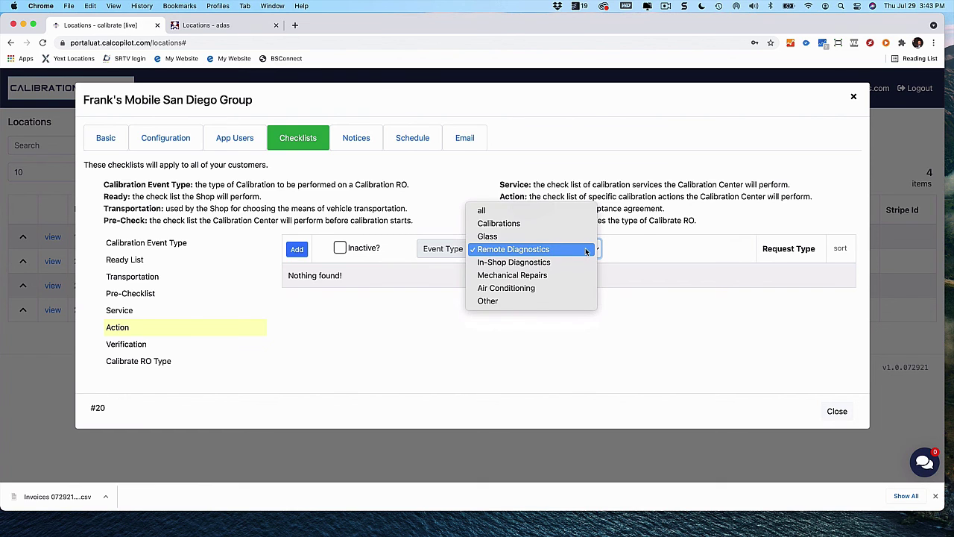
{"action": "left_click", "coordinate": [513, 224]}
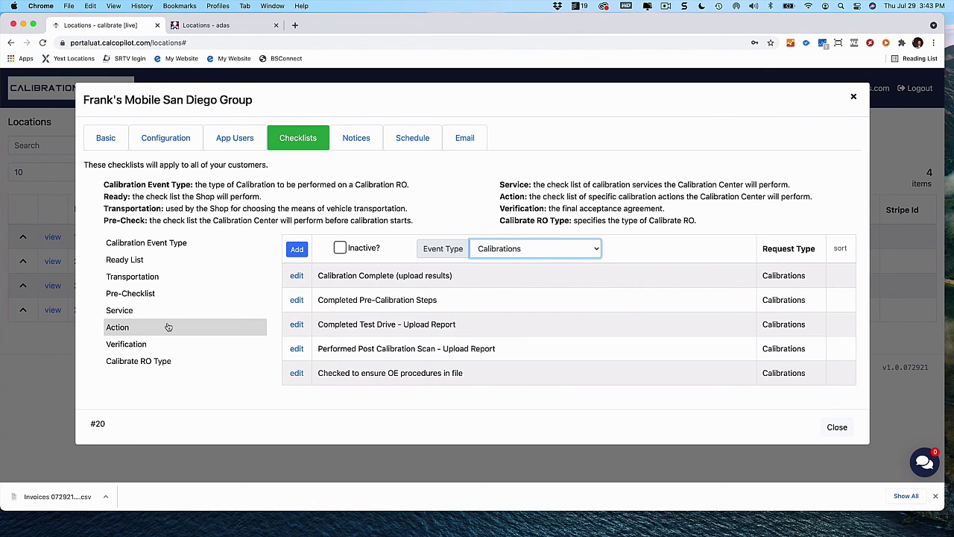
Show the empty Verification checklist with the Calibrations filter kept
{"action": "left_click", "coordinate": [168, 326]}
{"action": "left_click", "coordinate": [570, 254]}
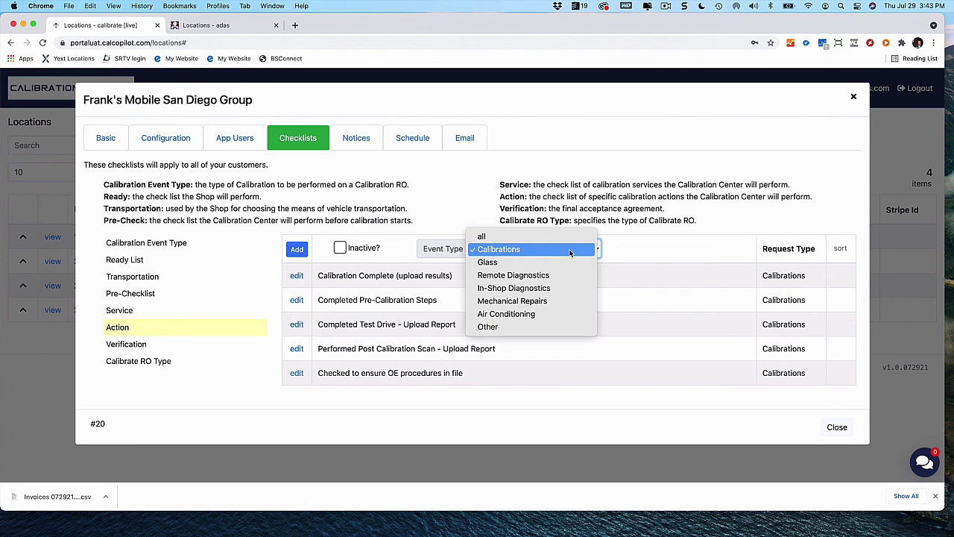
{"action": "left_click", "coordinate": [526, 249]}
{"action": "left_click", "coordinate": [196, 347]}
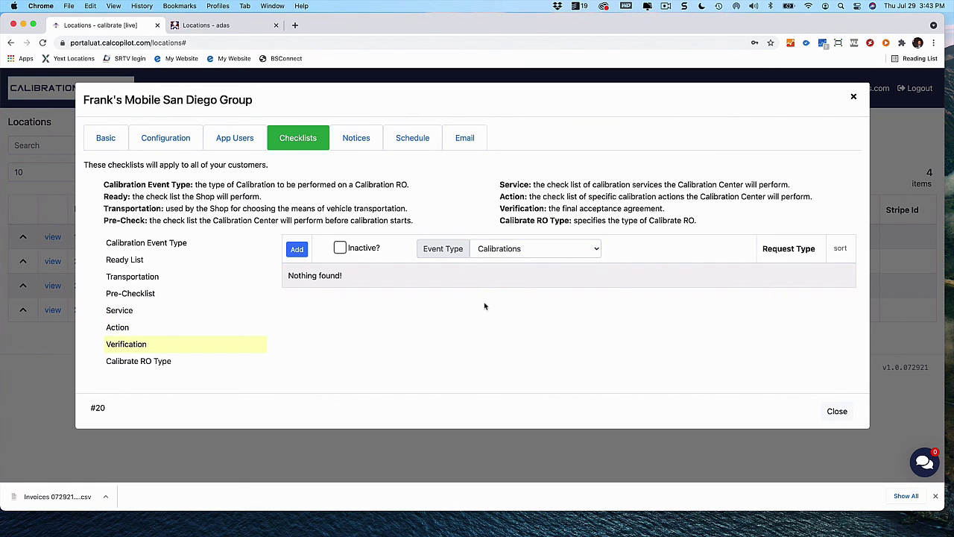
Keep Calibrations as the event type and show the Service checklist with its rates
{"action": "left_click", "coordinate": [594, 249]}
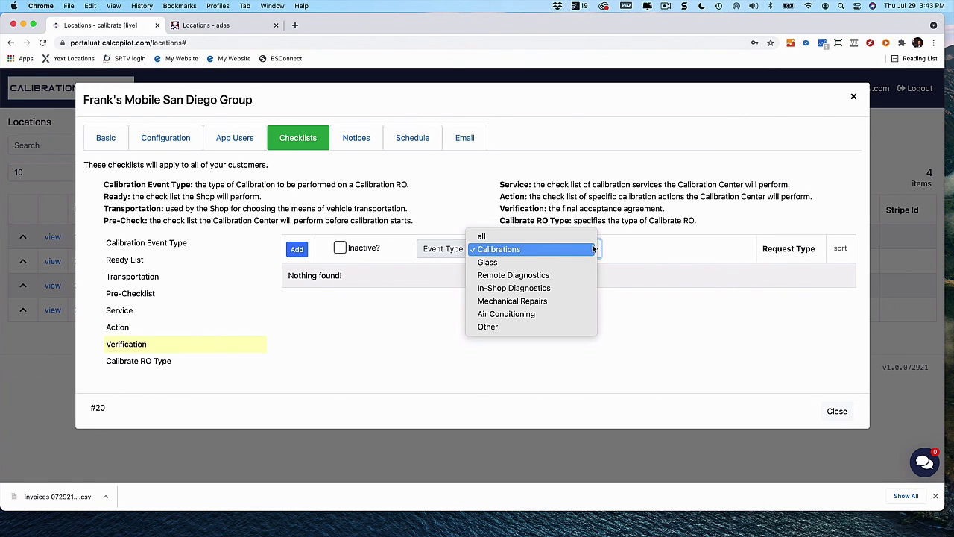
{"action": "left_click", "coordinate": [526, 254]}
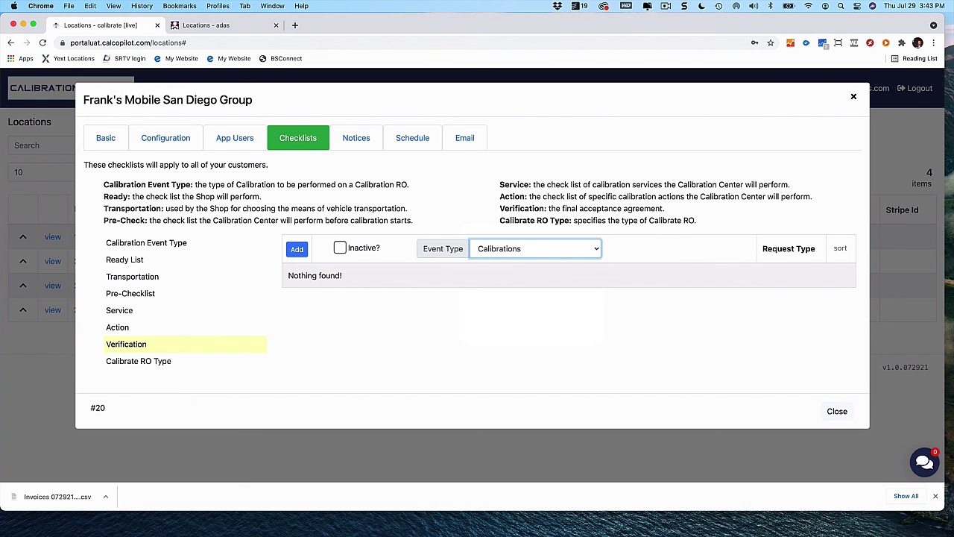
{"action": "left_click", "coordinate": [132, 311]}
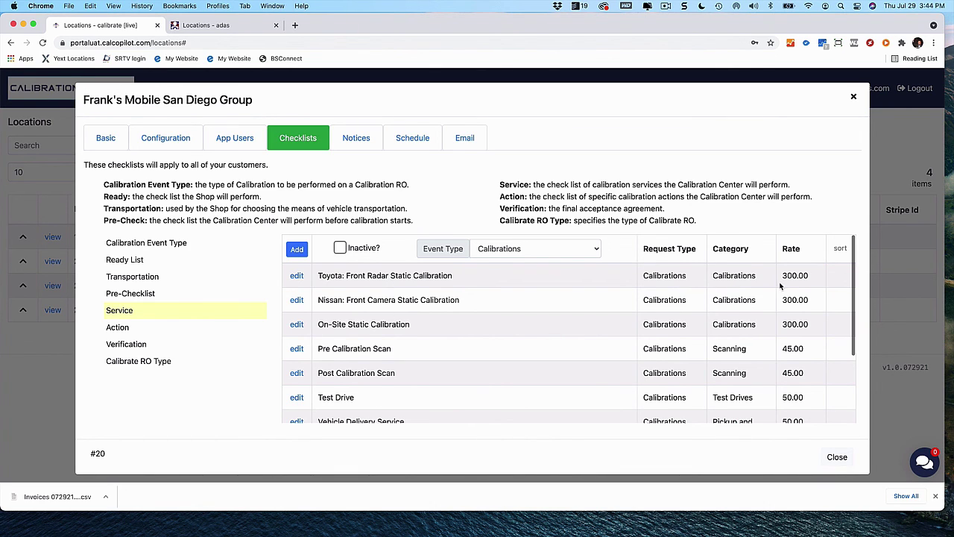
Draft a service named Test with request type Calibrations, then discard the draft
{"action": "mouse_move", "coordinate": [852, 280]}
{"action": "left_click", "coordinate": [297, 251]}
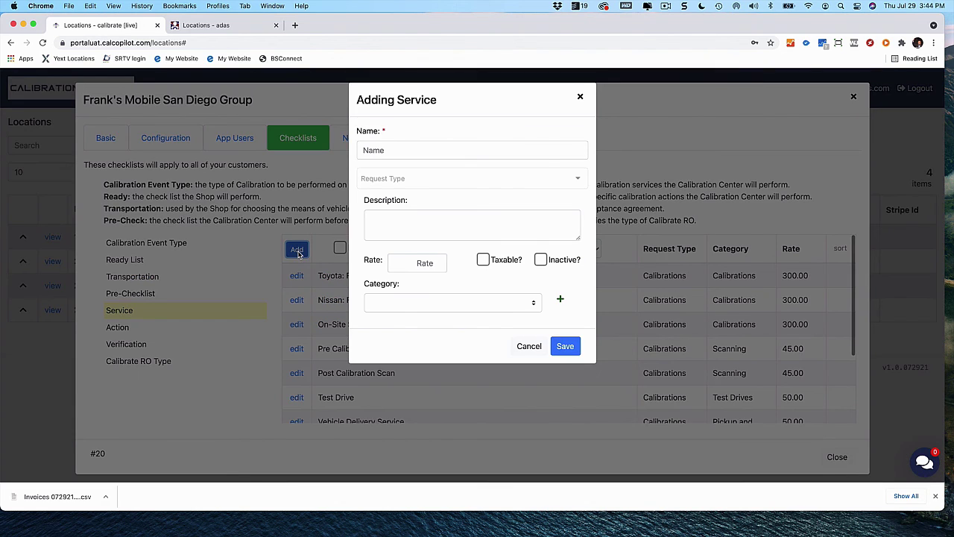
{"action": "left_click", "coordinate": [451, 153]}
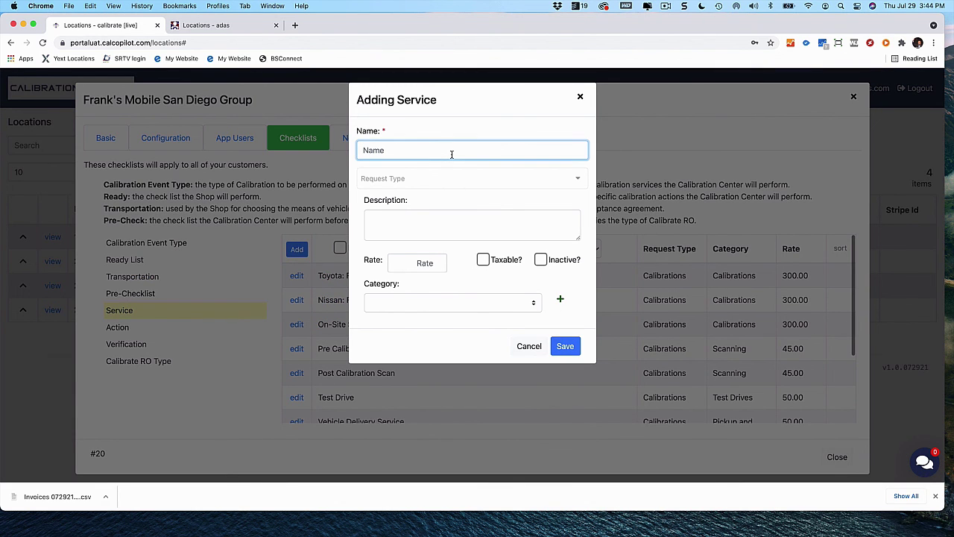
{"action": "type", "text": "Tst"}
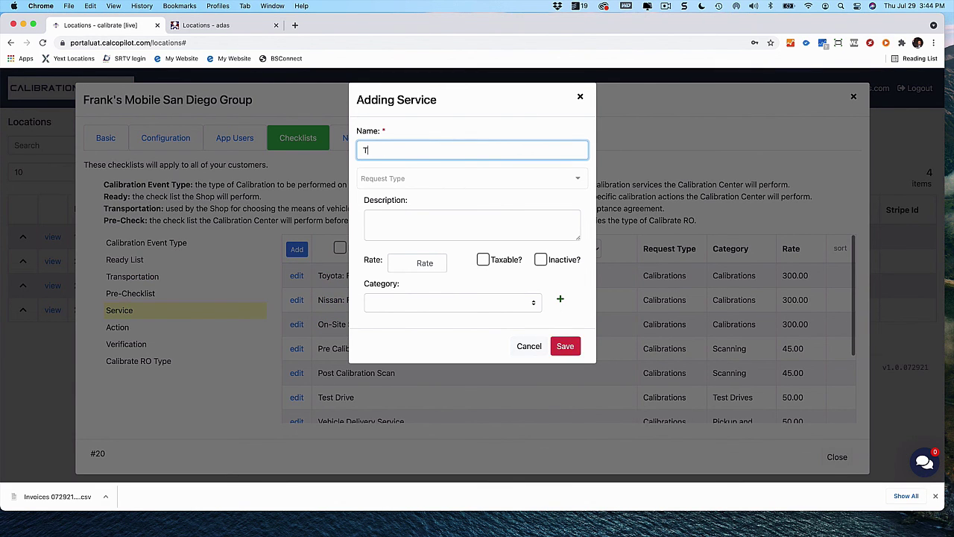
{"action": "key", "text": "BackSpace"}
{"action": "key", "text": "BackSpace"}
{"action": "key", "text": "BackSpace"}
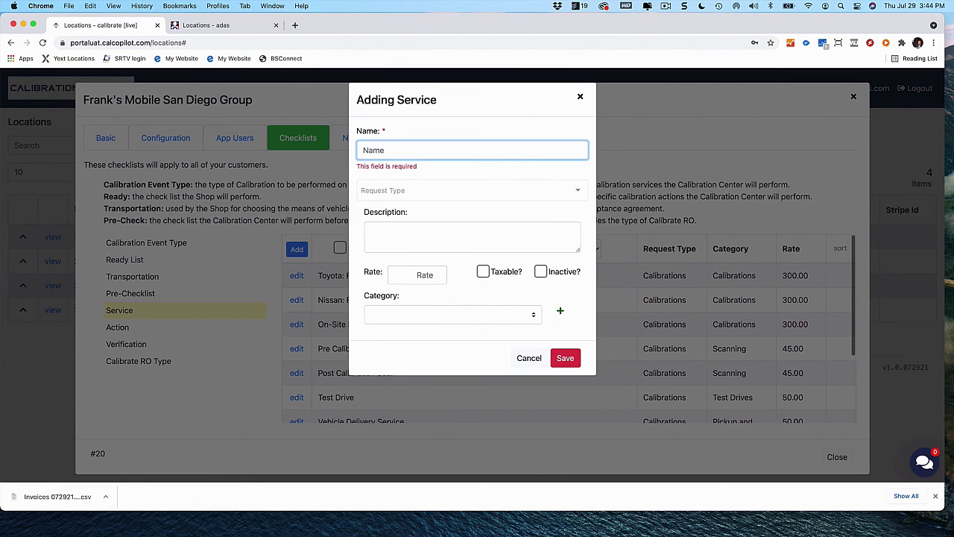
{"action": "type", "text": "Test"}
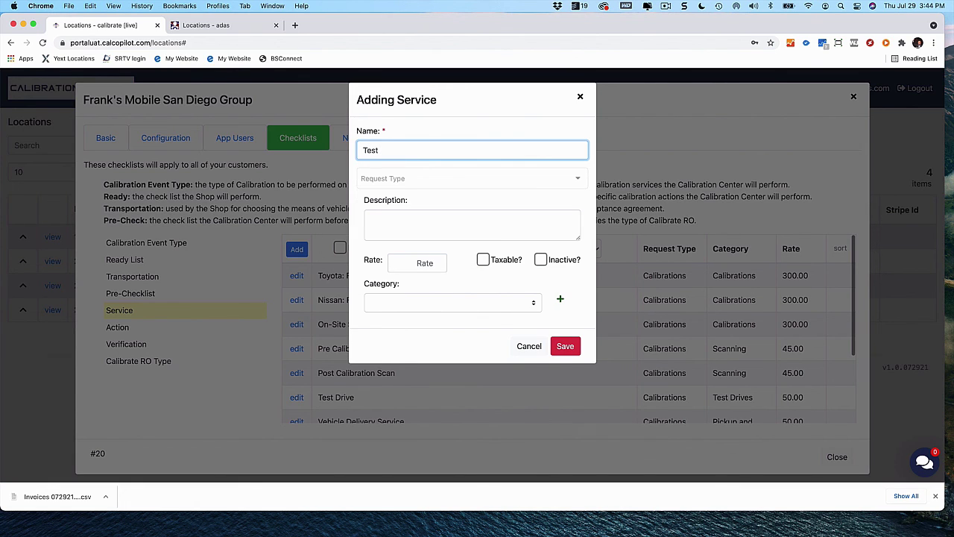
{"action": "left_click", "coordinate": [572, 180]}
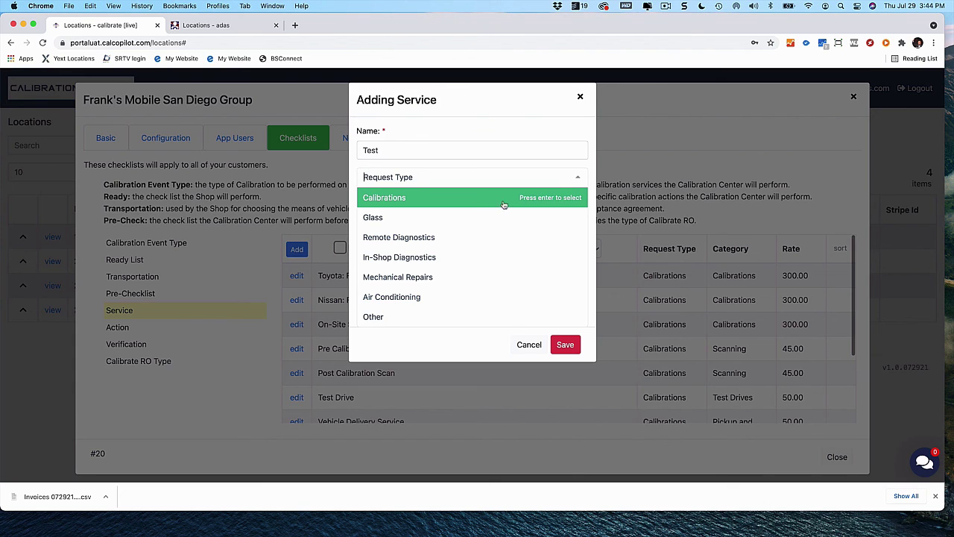
{"action": "left_click", "coordinate": [452, 199]}
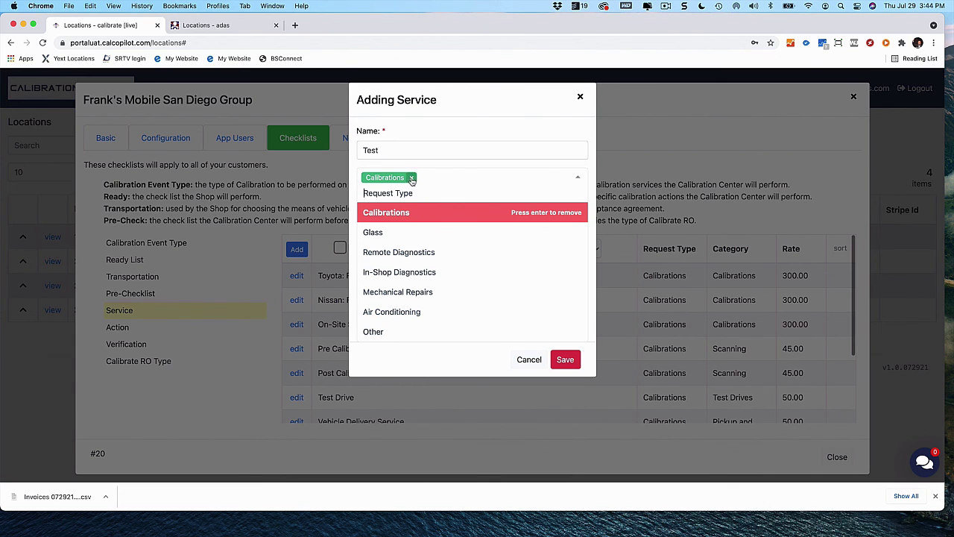
{"action": "left_click", "coordinate": [411, 177]}
{"action": "left_click", "coordinate": [530, 344]}
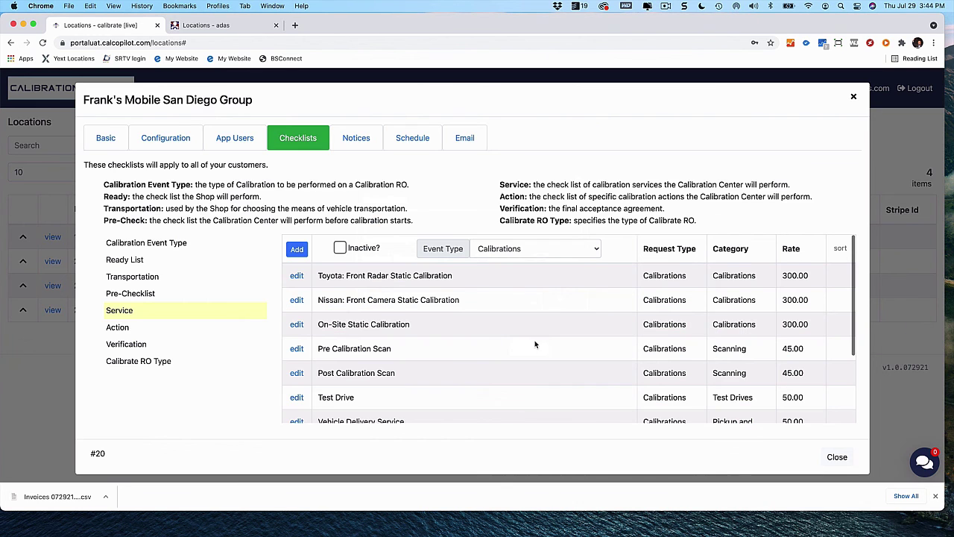
Start a fresh service named Test with request type Calibrations and begin its description
{"action": "left_click", "coordinate": [302, 255]}
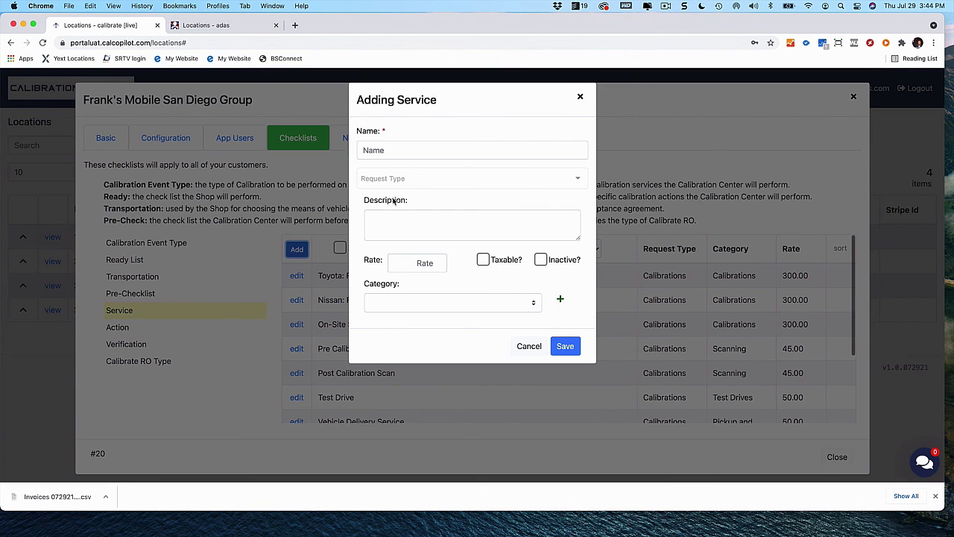
{"action": "left_click", "coordinate": [441, 154]}
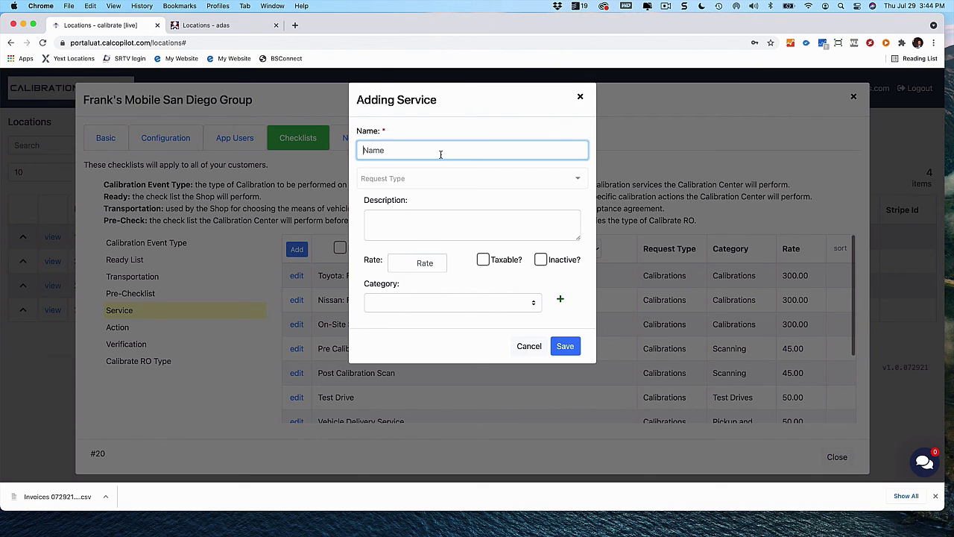
{"action": "type", "text": "Test"}
{"action": "key", "text": "Tab"}
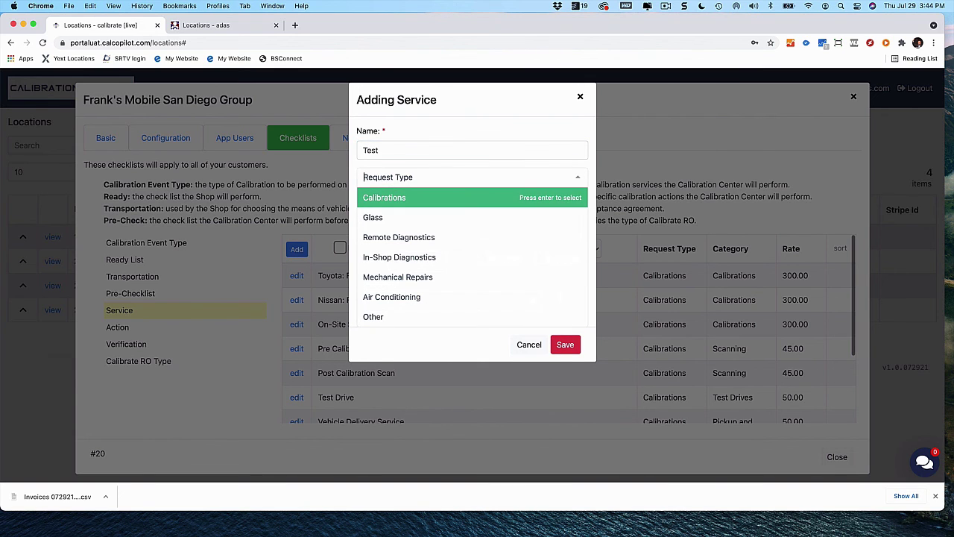
{"action": "left_click", "coordinate": [380, 200]}
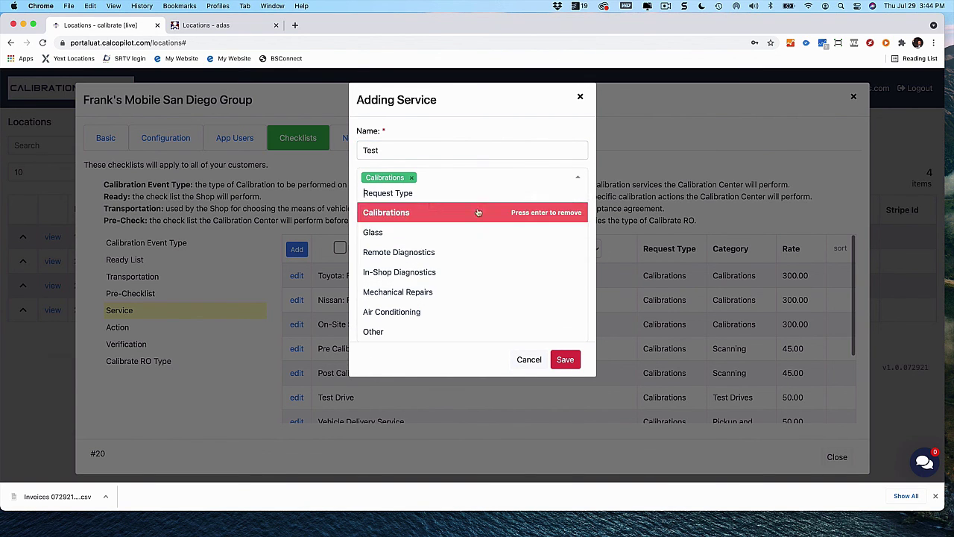
{"action": "left_click", "coordinate": [565, 359]}
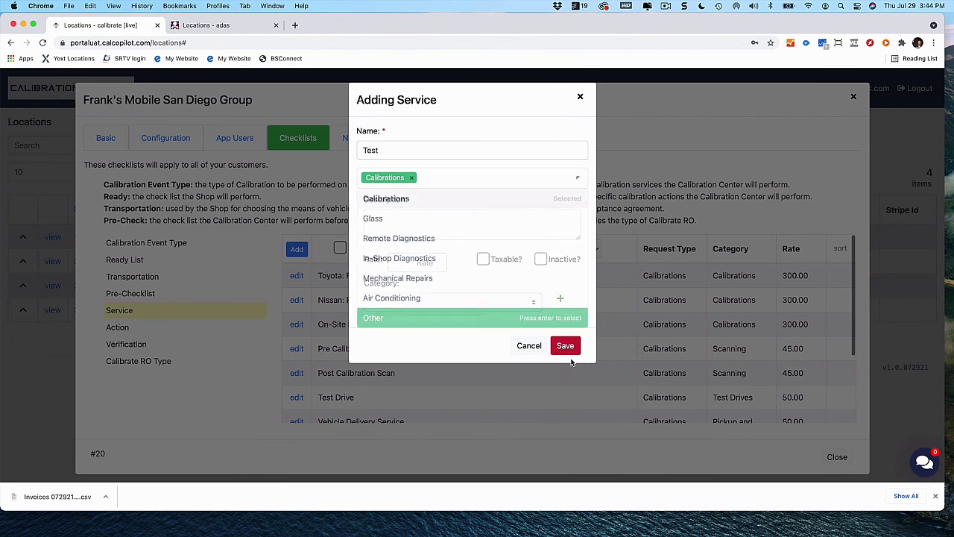
{"action": "left_click", "coordinate": [476, 224]}
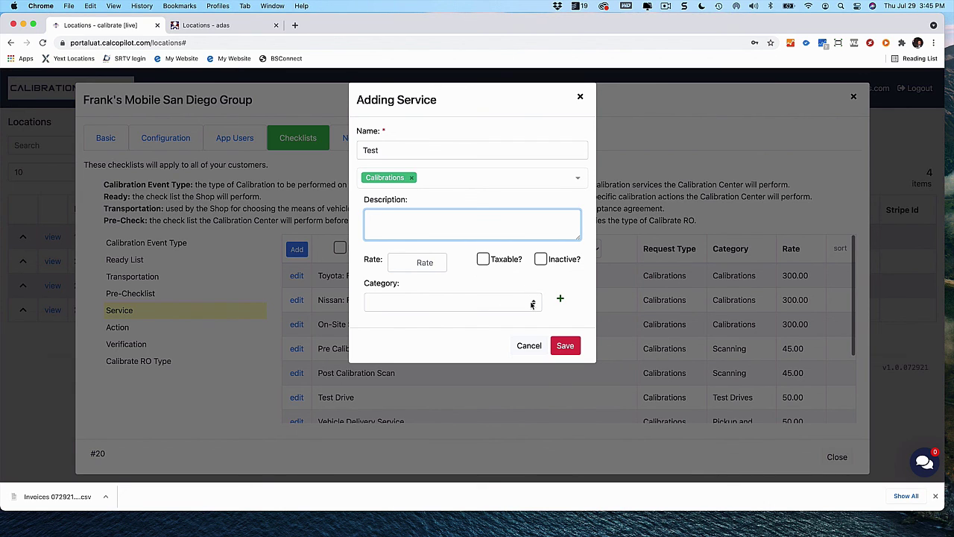
Review the Category options without choosing one, then cancel the new service
{"action": "left_click", "coordinate": [532, 304]}
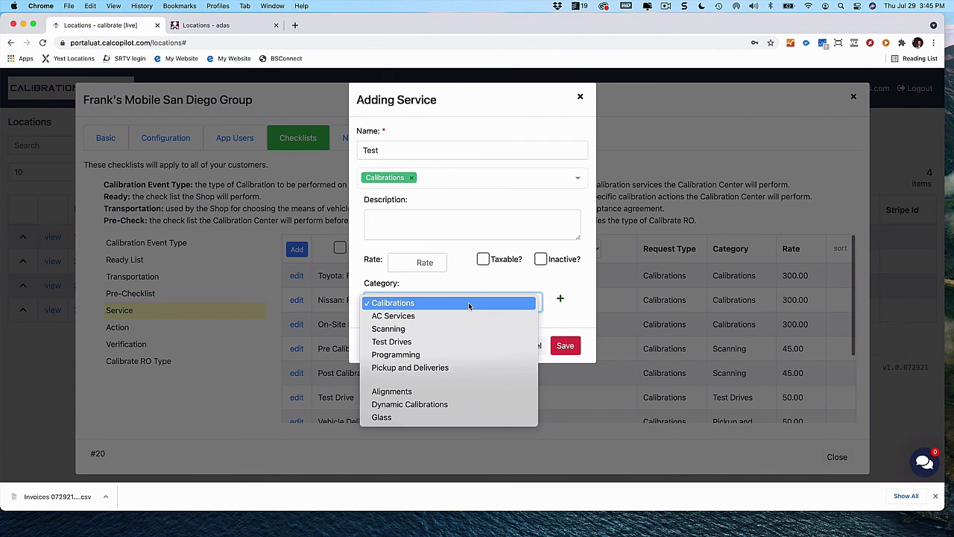
{"action": "left_click", "coordinate": [523, 282]}
{"action": "left_click", "coordinate": [510, 298]}
{"action": "left_click", "coordinate": [531, 285]}
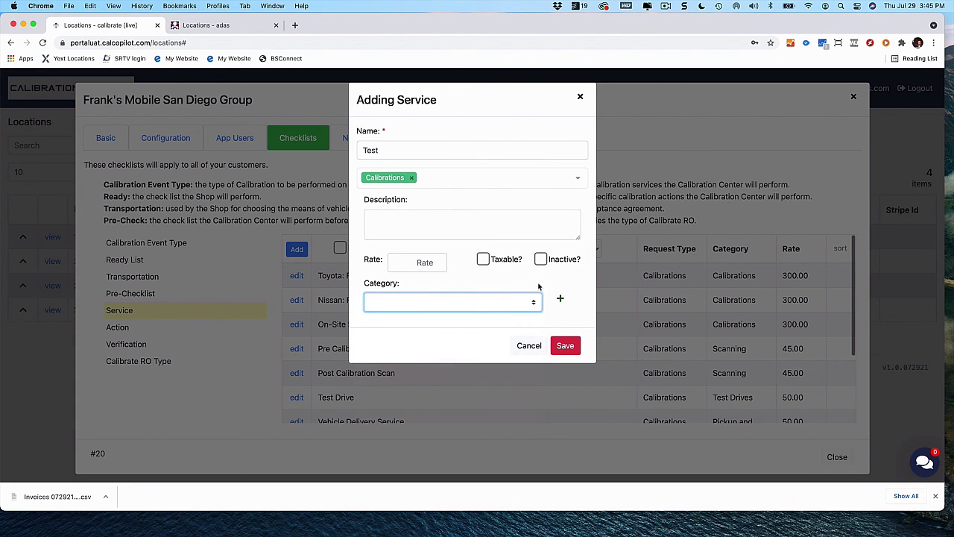
{"action": "left_click", "coordinate": [530, 347]}
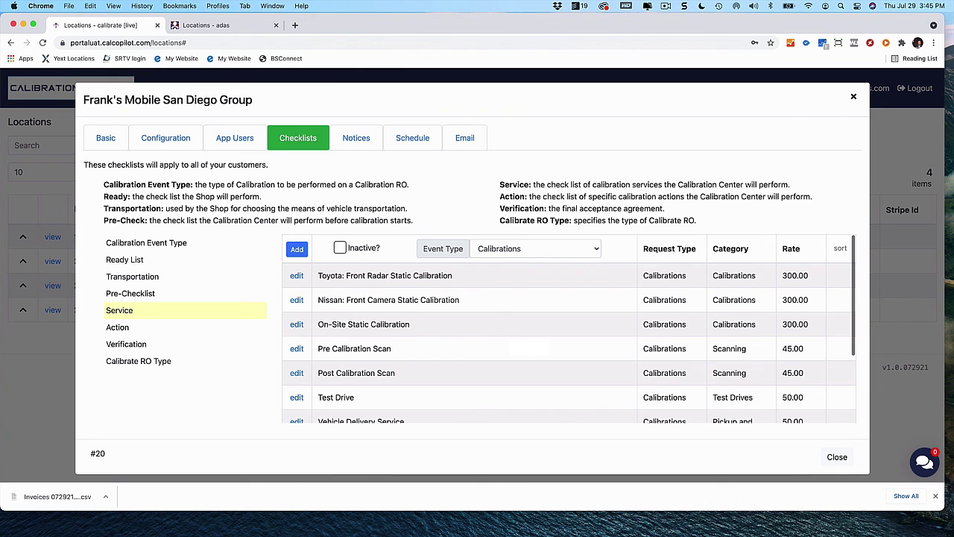
{"action": "left_click", "coordinate": [295, 249]}
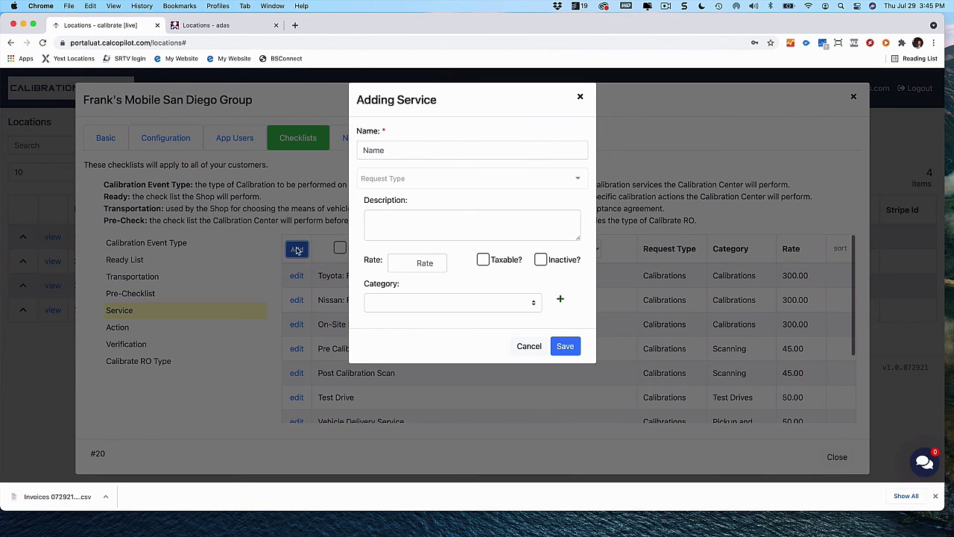
{"action": "left_click", "coordinate": [461, 178]}
{"action": "left_click", "coordinate": [447, 311]}
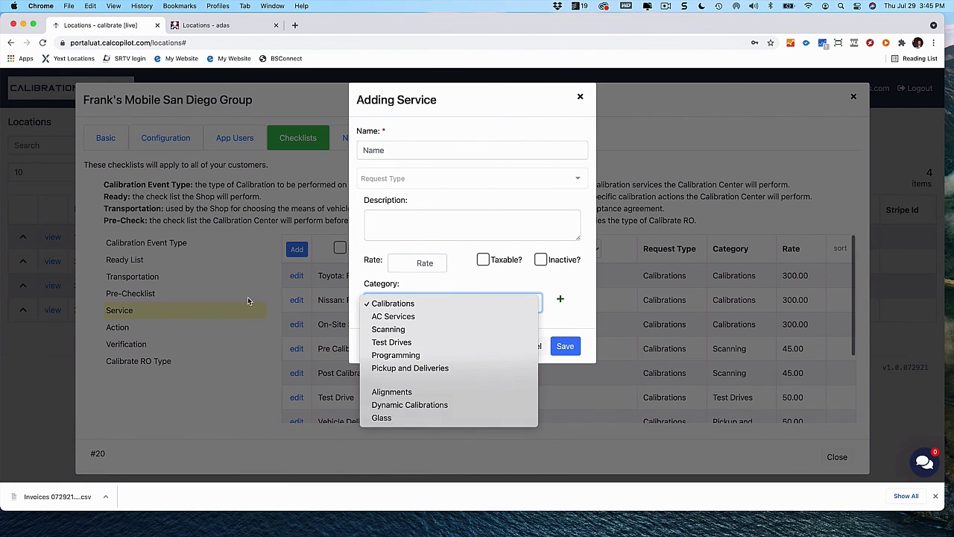
{"action": "left_click", "coordinate": [248, 301]}
{"action": "left_click", "coordinate": [529, 346]}
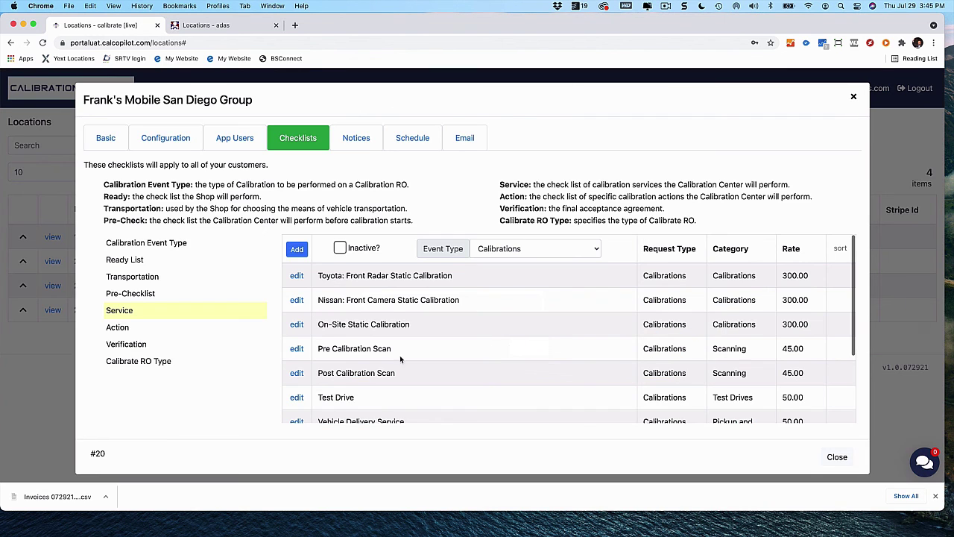
{"action": "left_click", "coordinate": [596, 250]}
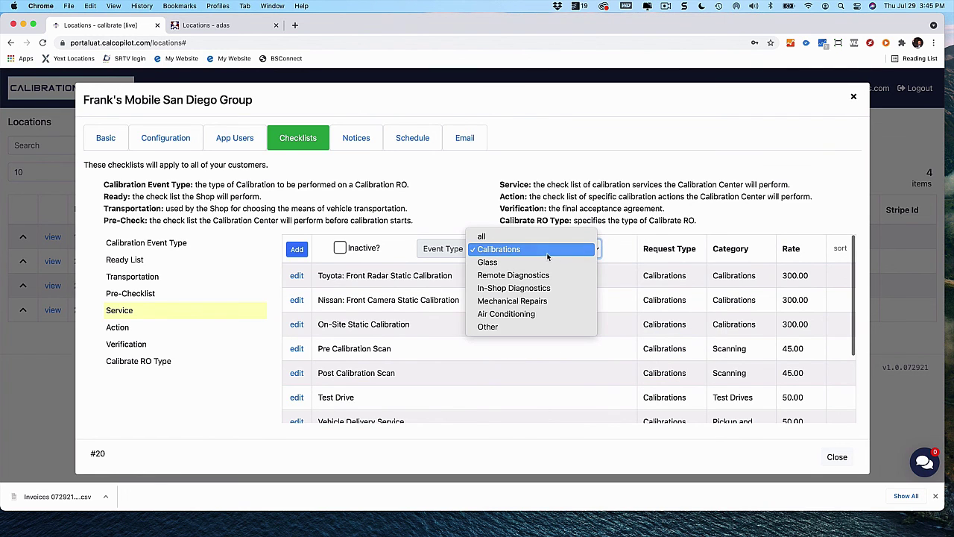
Cancel editing the 1234yf Recovery and Recharge service and close the San Diego location settings
{"action": "left_click", "coordinate": [504, 314]}
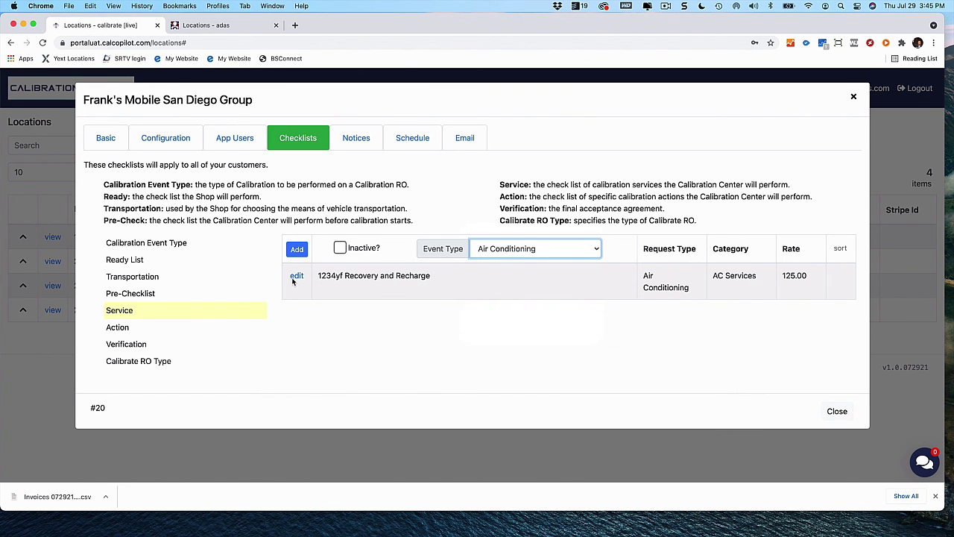
{"action": "left_click", "coordinate": [296, 277]}
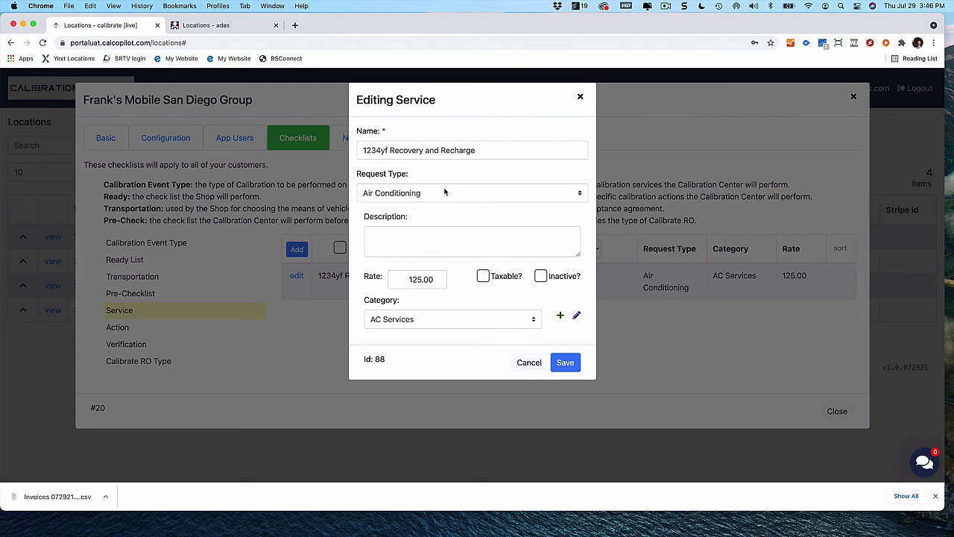
{"action": "left_click", "coordinate": [531, 364]}
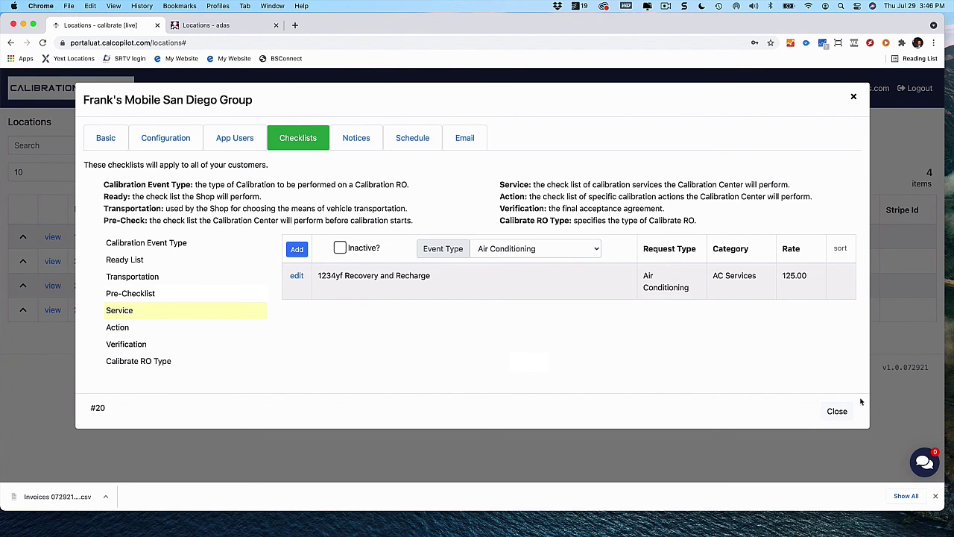
{"action": "left_click", "coordinate": [838, 412]}
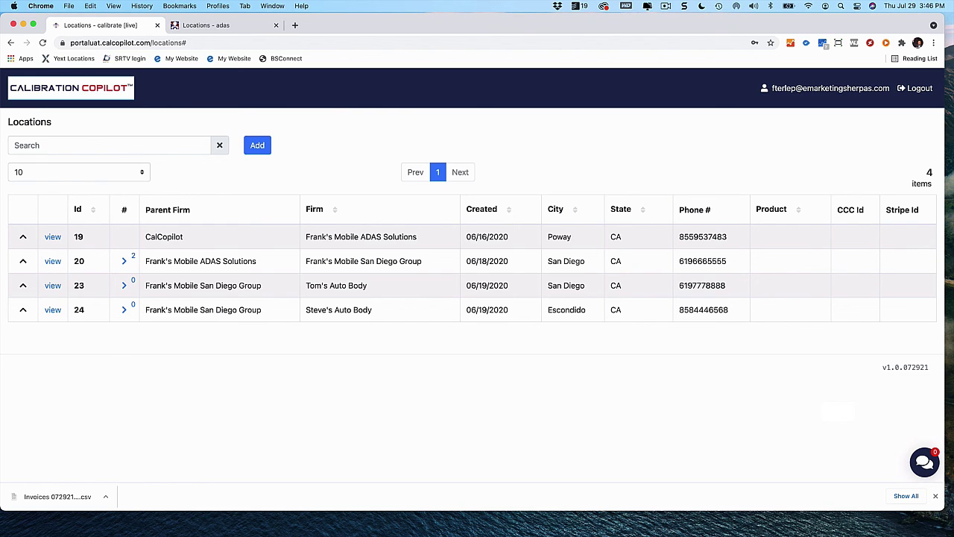
Log out and sign back in using the shop user's saved login
{"action": "left_click", "coordinate": [921, 88]}
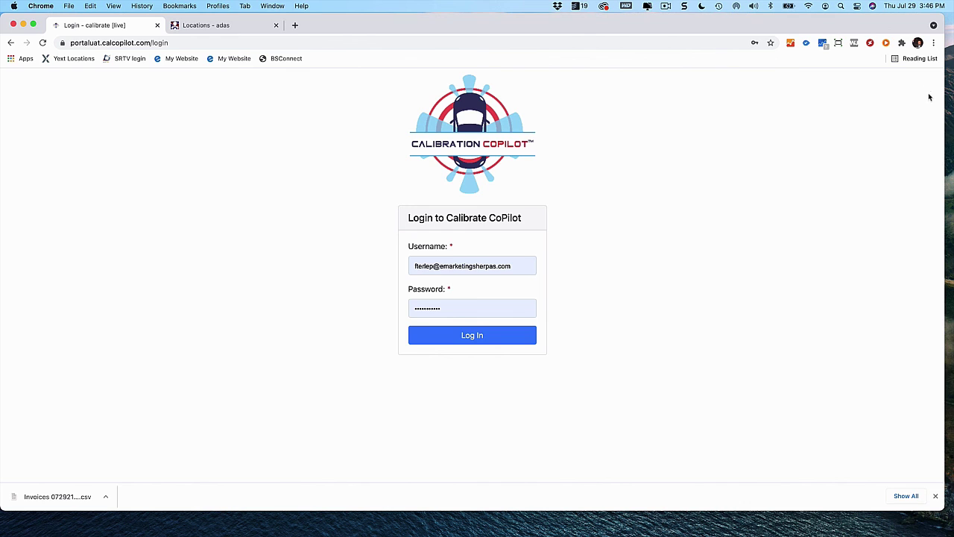
{"action": "left_click", "coordinate": [525, 266]}
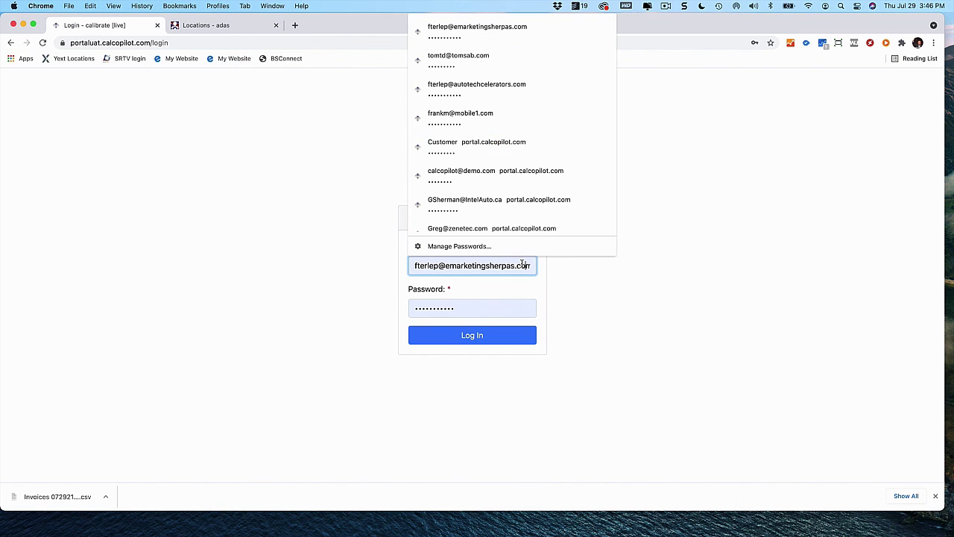
{"action": "left_click", "coordinate": [456, 58]}
{"action": "left_click", "coordinate": [482, 336]}
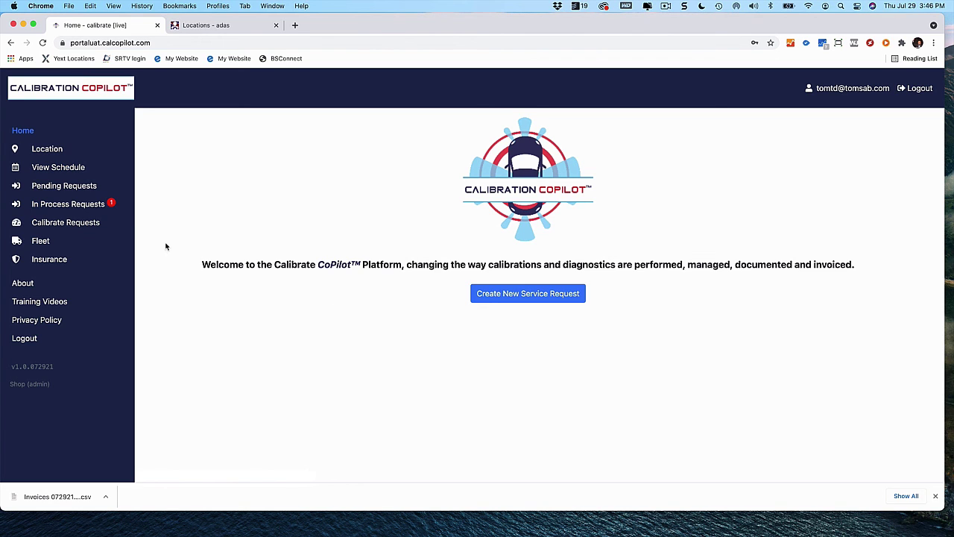
{"action": "left_click", "coordinate": [79, 185]}
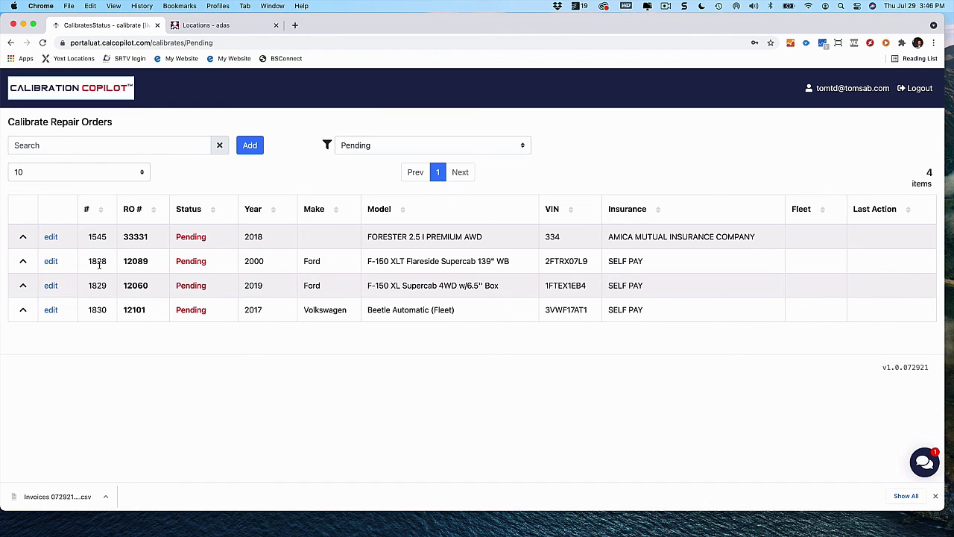
Expand repair order 33331 and add a new calibration request to it
{"action": "left_click", "coordinate": [23, 239]}
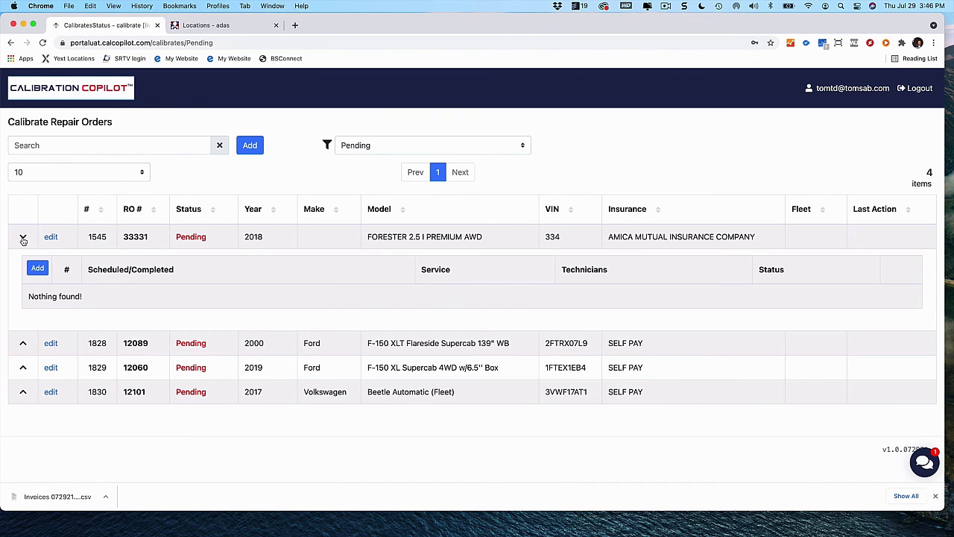
{"action": "left_click", "coordinate": [38, 269]}
{"action": "left_click", "coordinate": [38, 269]}
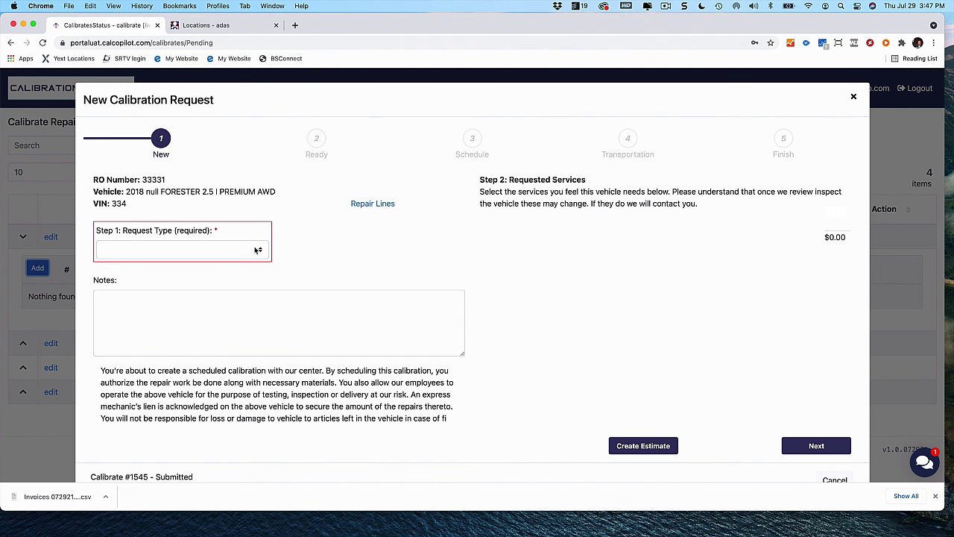
Try Calibrations as the request type, checking the Pickup and Deliveries services, then switch to Glass
{"action": "left_click", "coordinate": [256, 251]}
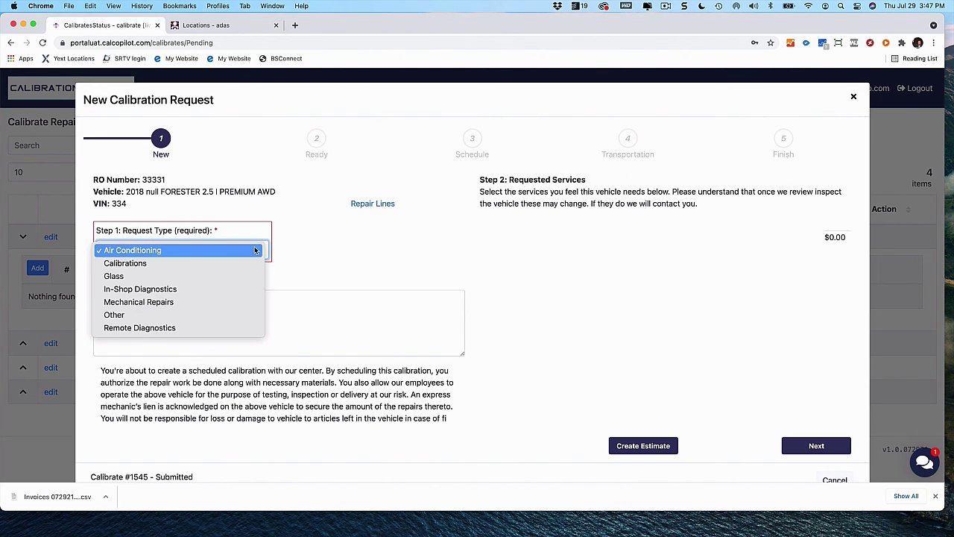
{"action": "left_click", "coordinate": [188, 264]}
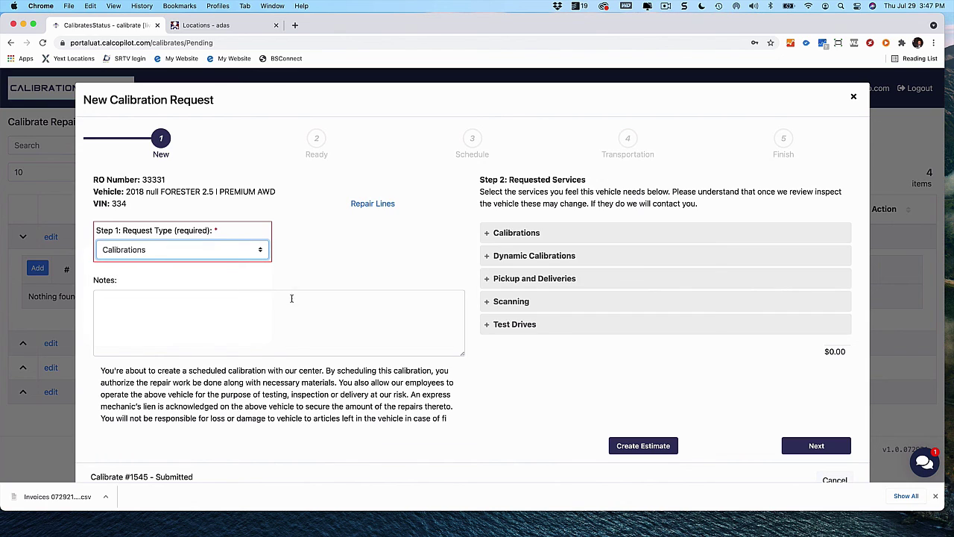
{"action": "left_click", "coordinate": [556, 290]}
{"action": "left_click", "coordinate": [231, 251]}
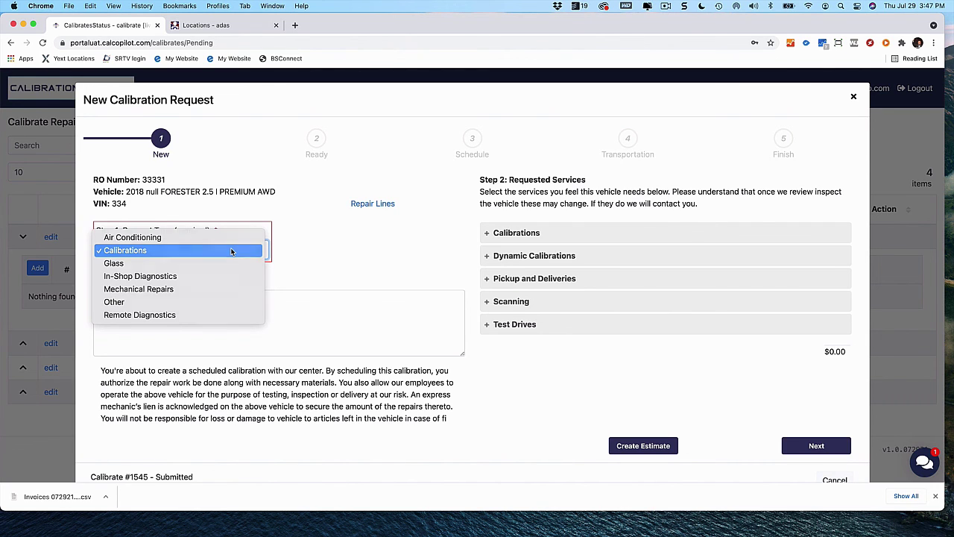
{"action": "left_click", "coordinate": [231, 252]}
{"action": "left_click", "coordinate": [231, 251]}
{"action": "left_click", "coordinate": [227, 264]}
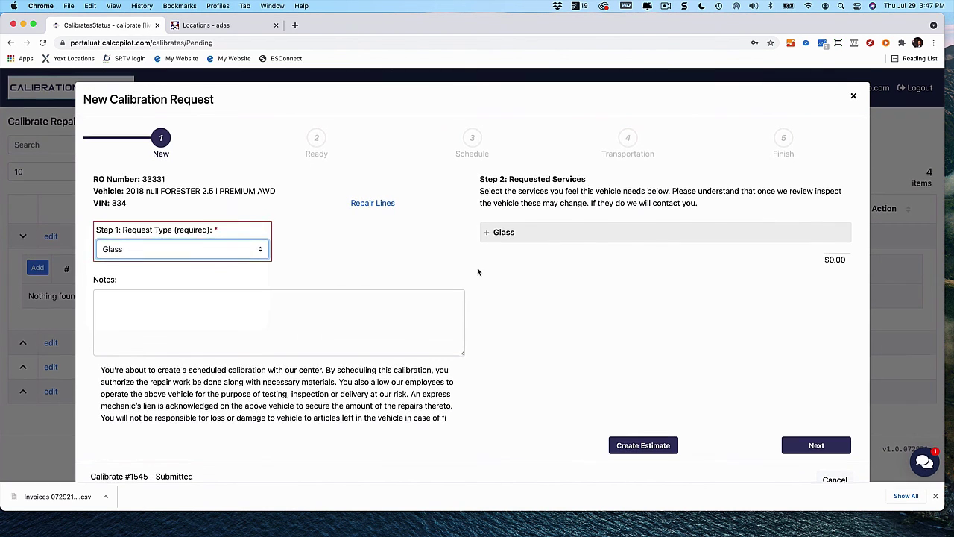
Request the Windshield- Labor & Adhesive and Windshield Repair (chip) services, preview Ready, and return
{"action": "left_click", "coordinate": [487, 236]}
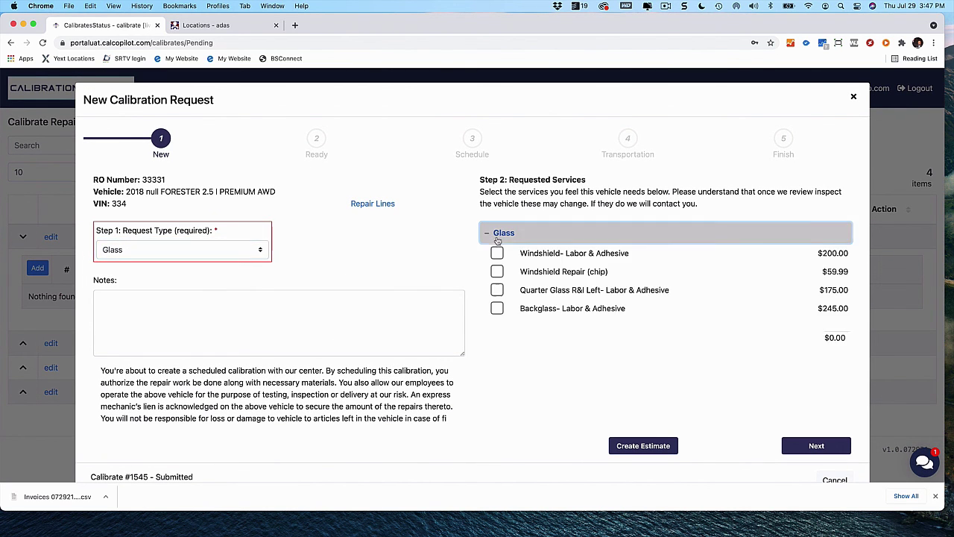
{"action": "left_click", "coordinate": [497, 253]}
{"action": "left_click", "coordinate": [497, 272]}
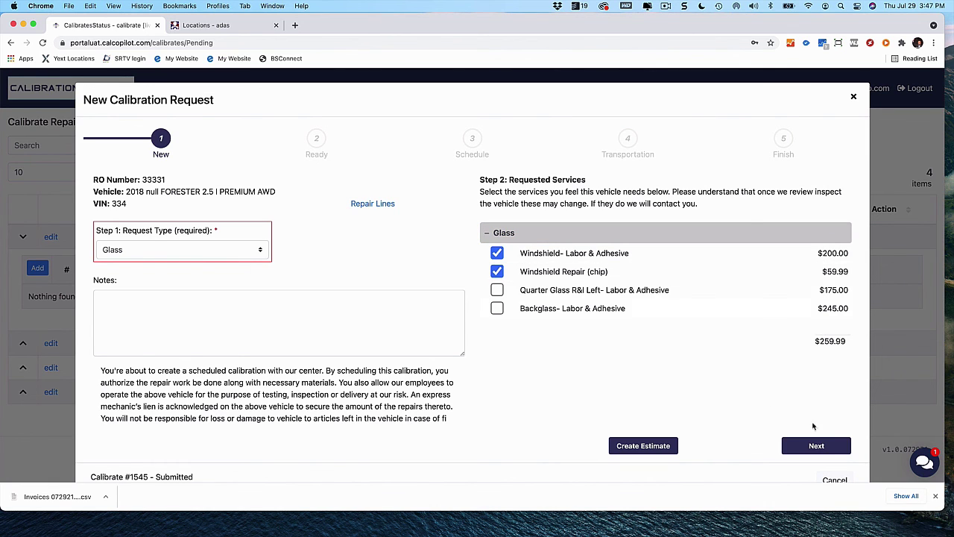
{"action": "left_click", "coordinate": [826, 447]}
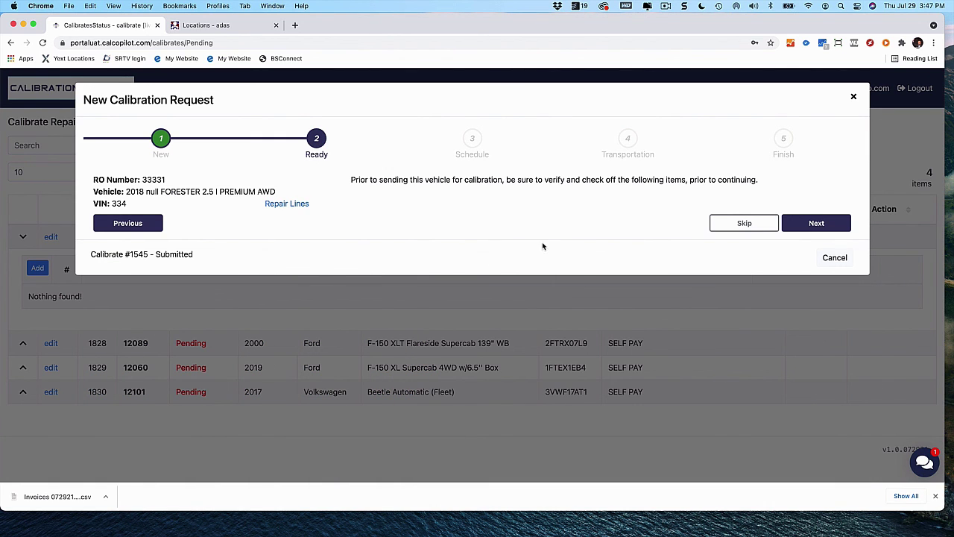
{"action": "left_click", "coordinate": [141, 227]}
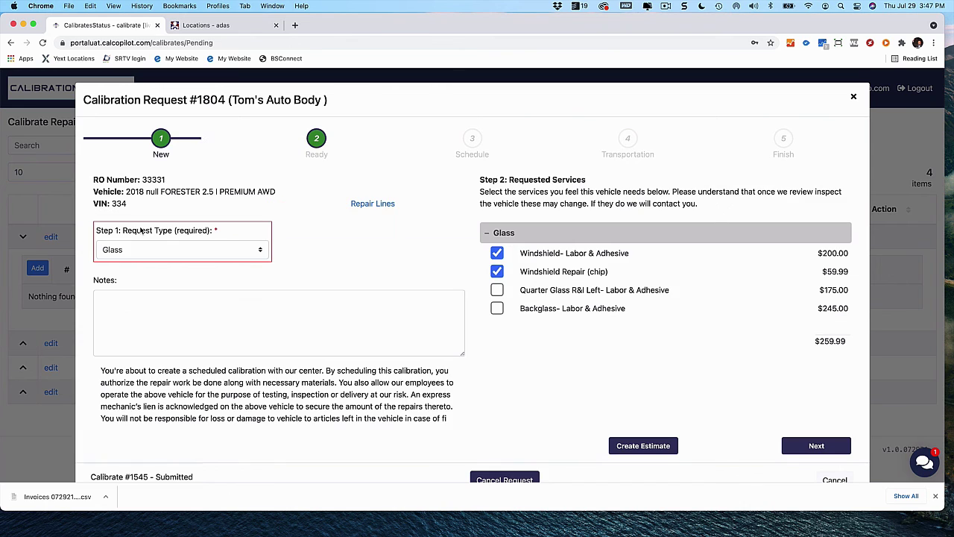
Change the request type to Calibrations and request On-Site Static Calibration for $300.00
{"action": "left_click", "coordinate": [235, 254]}
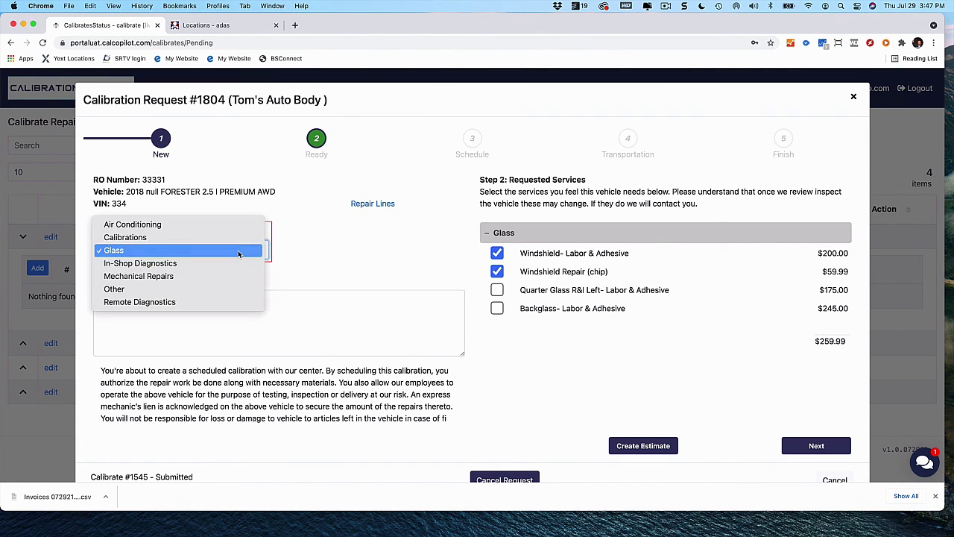
{"action": "left_click", "coordinate": [179, 243]}
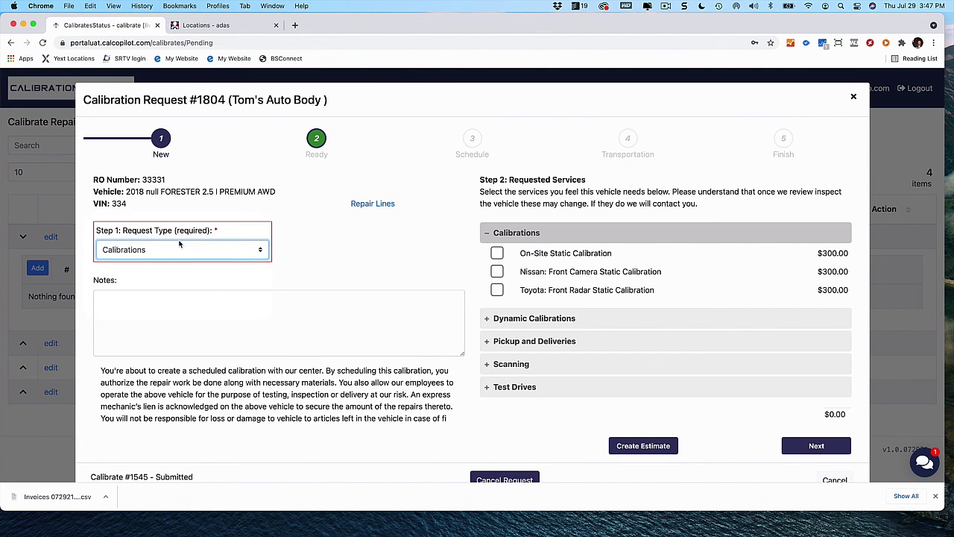
{"action": "left_click", "coordinate": [497, 254]}
{"action": "left_click", "coordinate": [816, 446]}
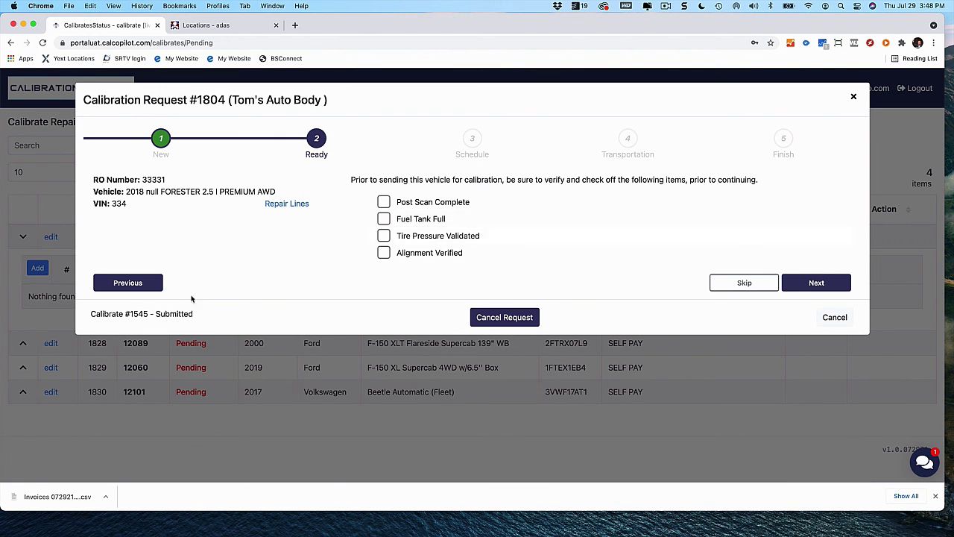
{"action": "left_click", "coordinate": [141, 287]}
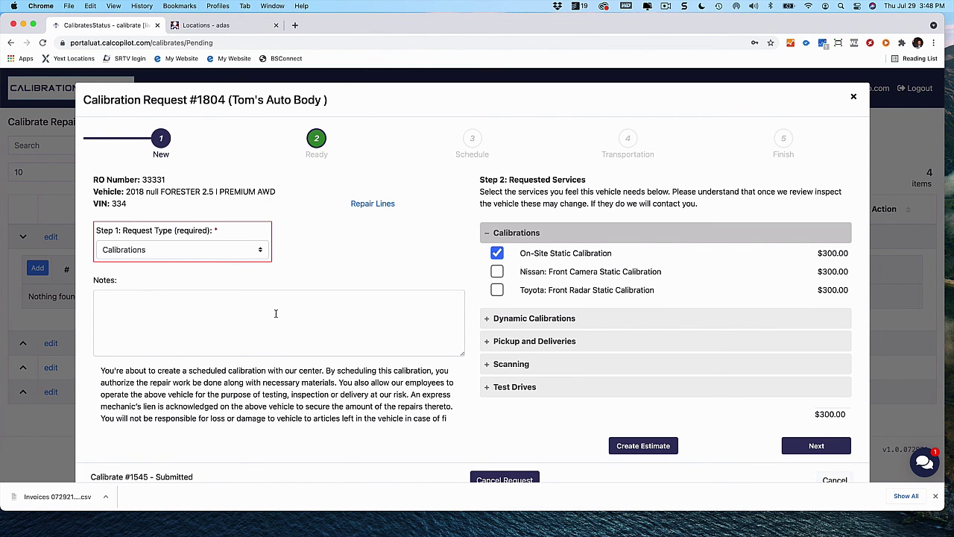
{"action": "left_click", "coordinate": [258, 250]}
{"action": "left_click", "coordinate": [249, 253]}
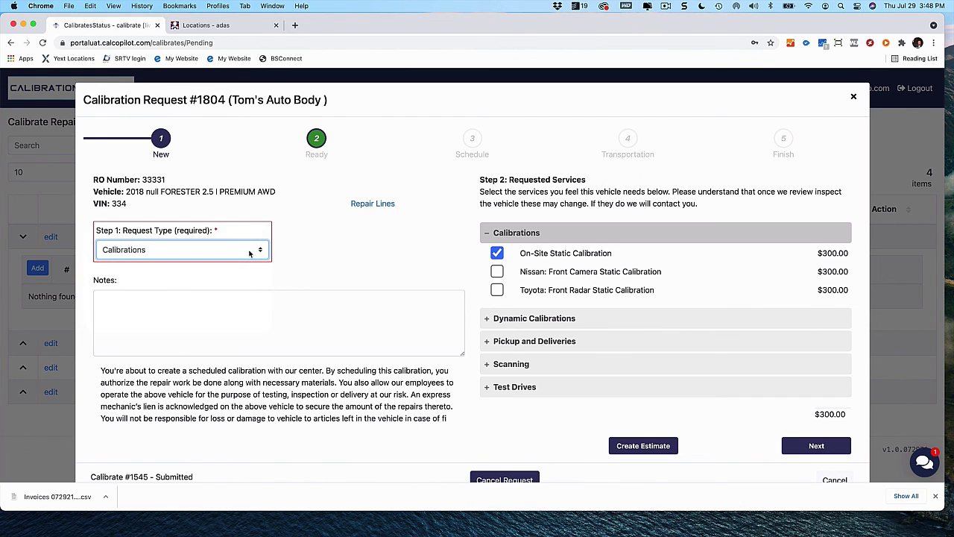